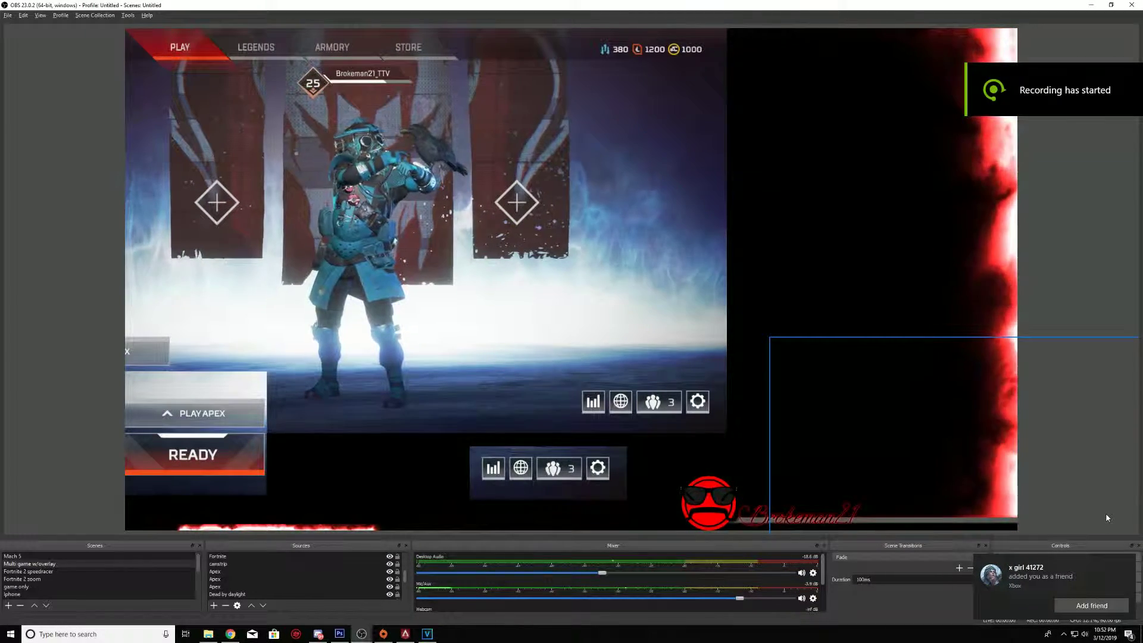
# Dismiss the friend-added notification covering the controls.
pyautogui.click(1129, 563)
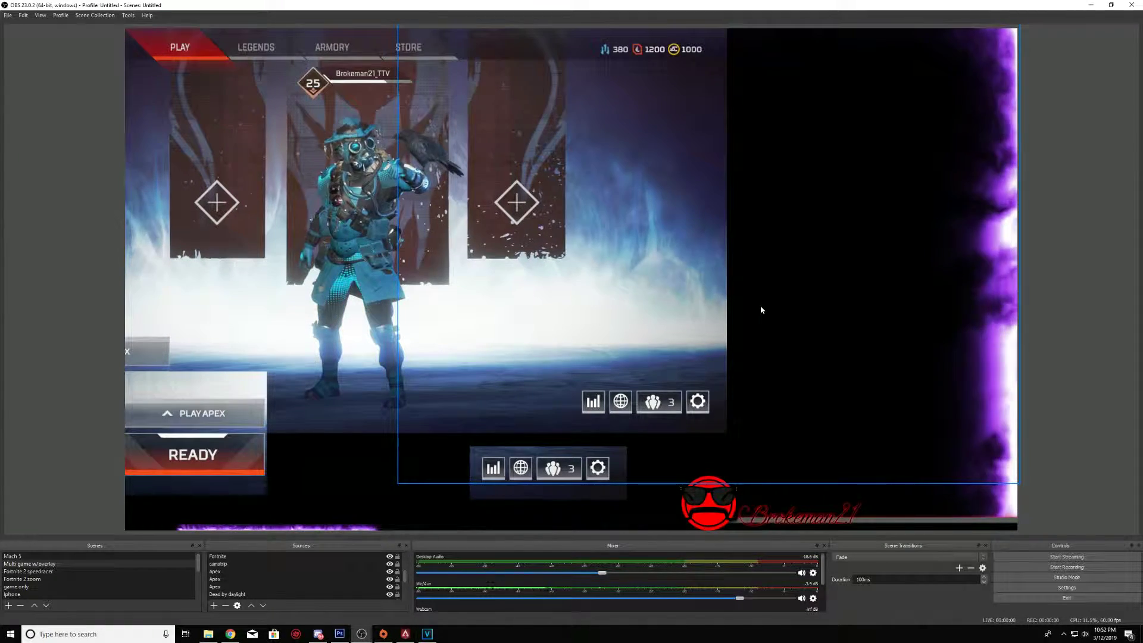
pyautogui.click(703, 292)
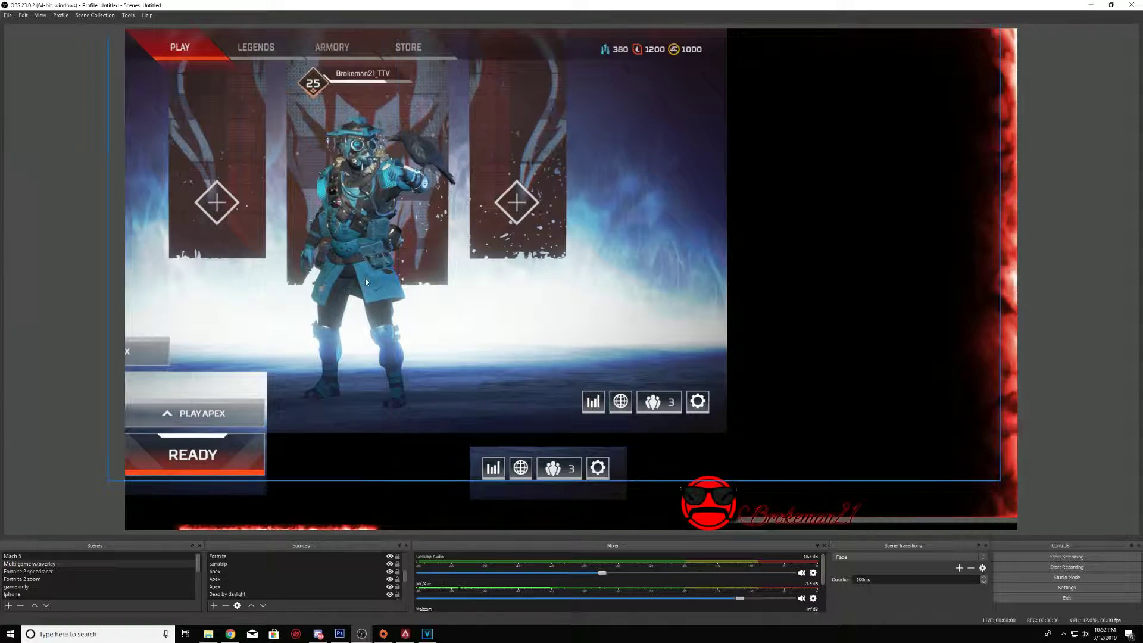
pyautogui.click(417, 292)
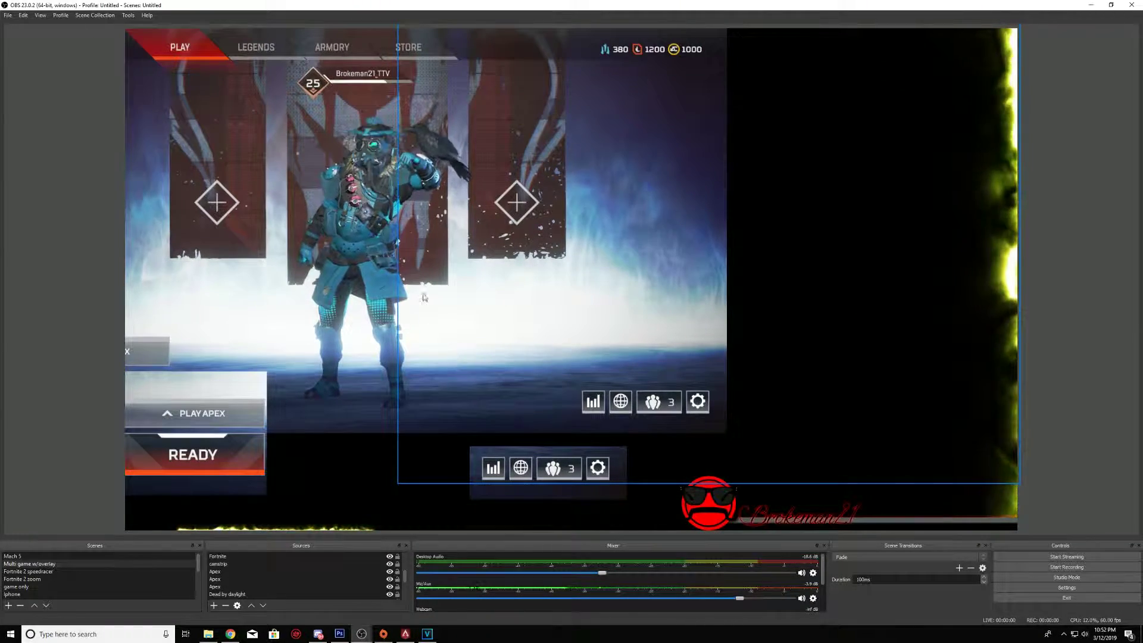
# Set the base canvas resolution in the video settings to a vertical 1080x1920 and confirm the settings.
pyautogui.click(8, 15)
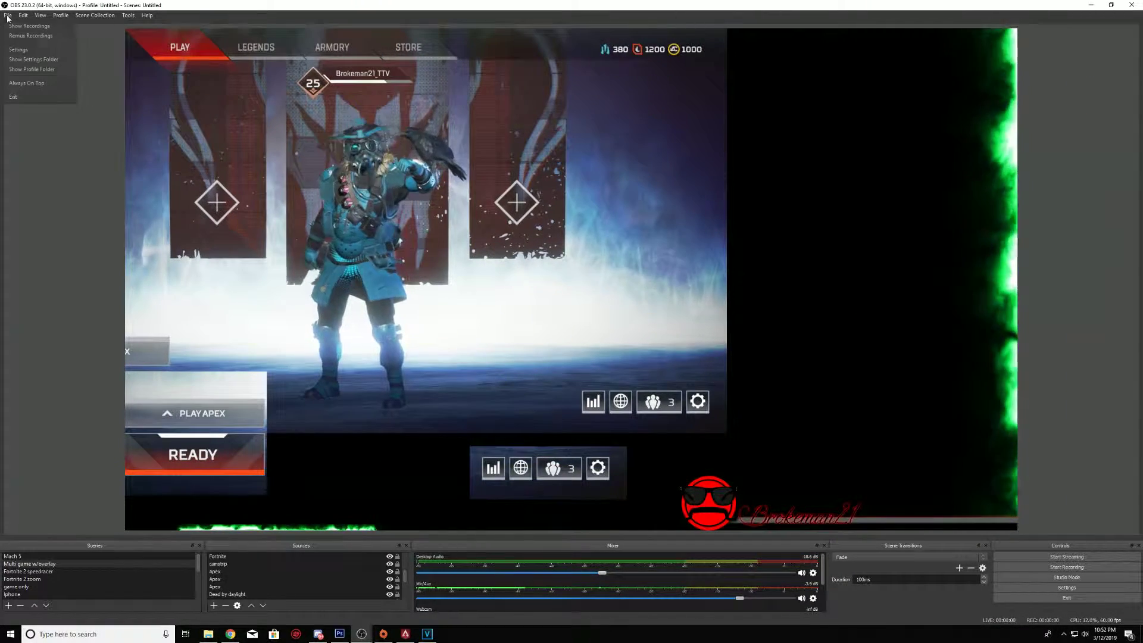
pyautogui.click(19, 49)
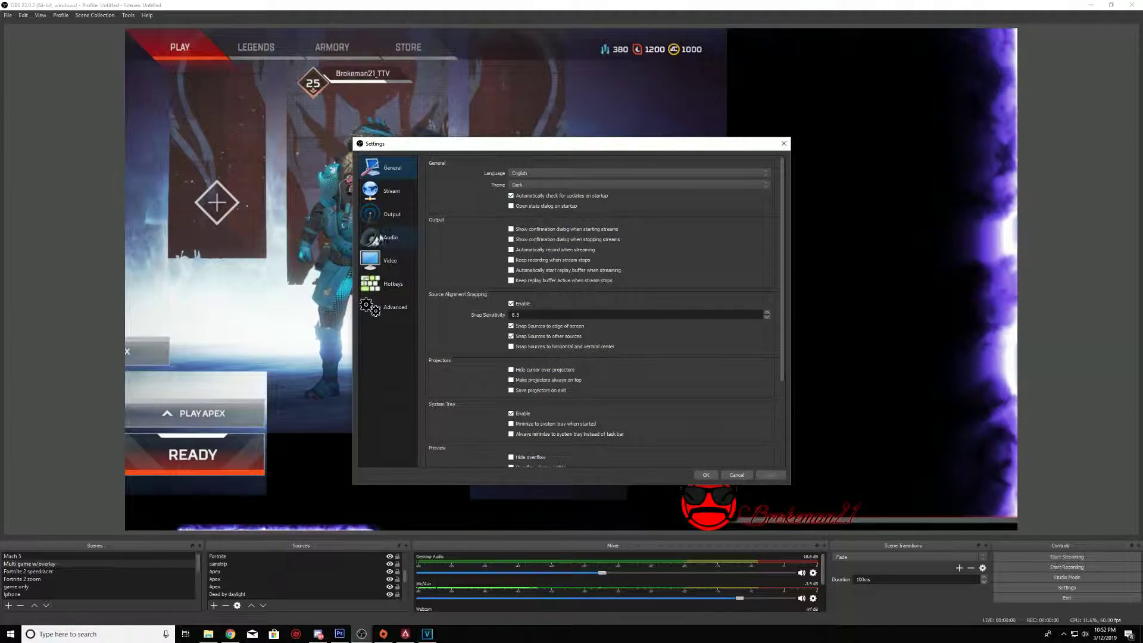
pyautogui.click(390, 262)
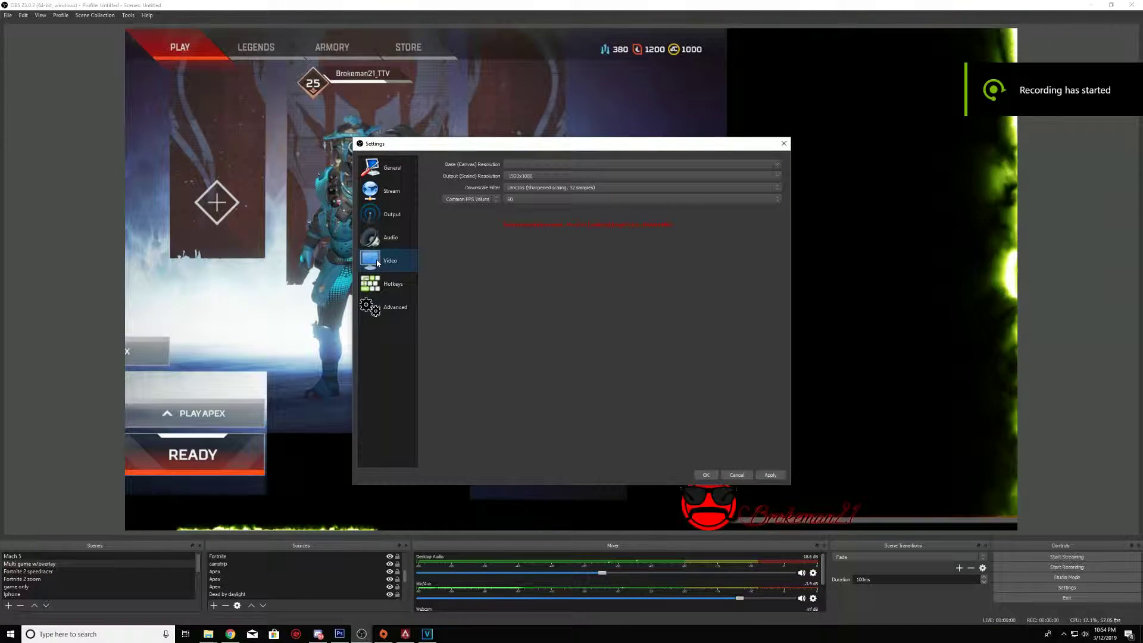
pyautogui.click(384, 242)
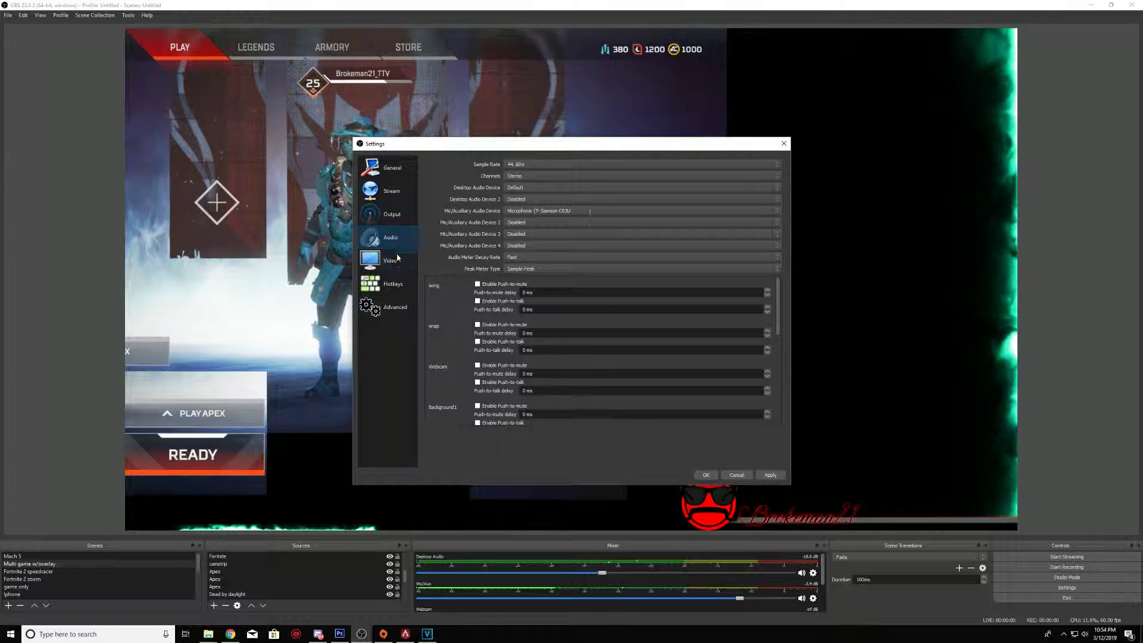
pyautogui.click(398, 259)
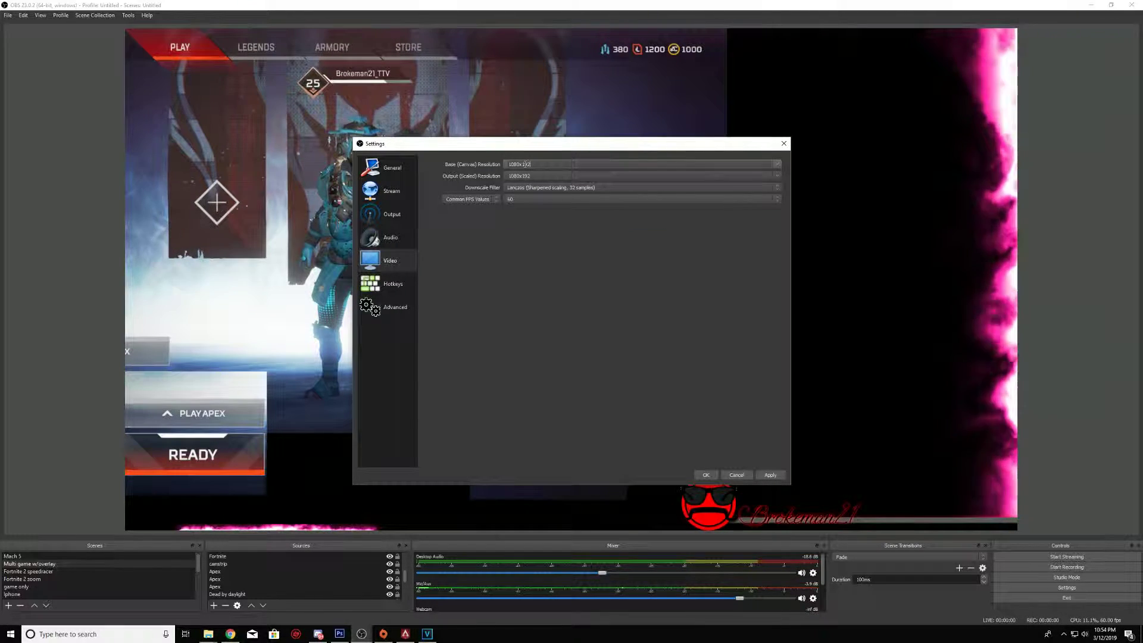
pyautogui.press('Return')
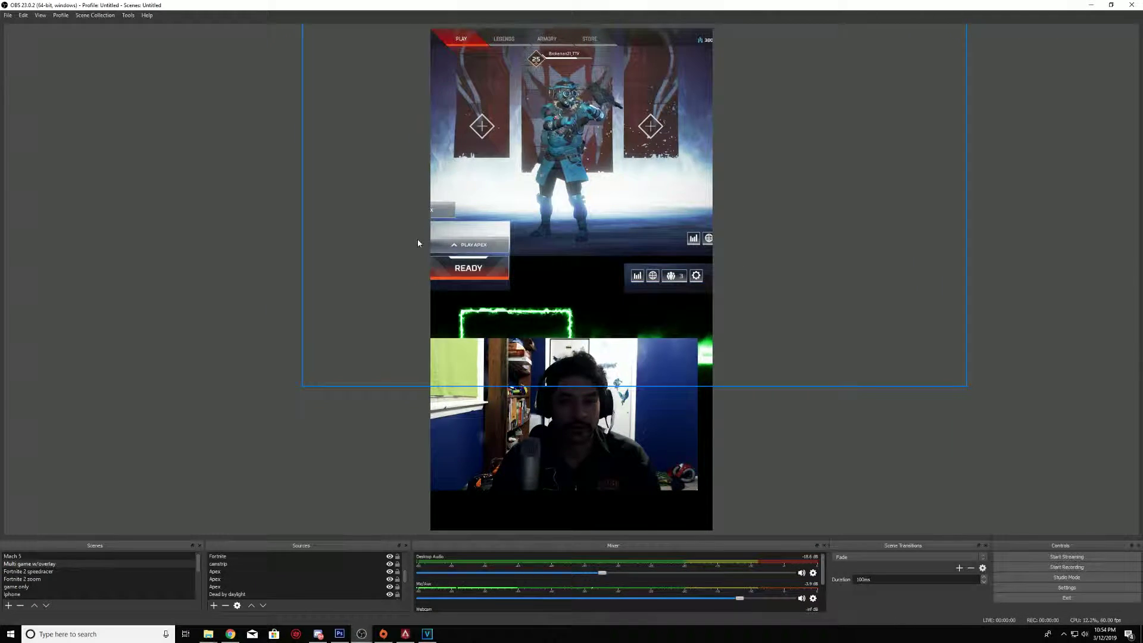
# View the streaming services offered in the stream settings, and close the settings without changing the service.
pyautogui.click(7, 16)
pyautogui.click(22, 51)
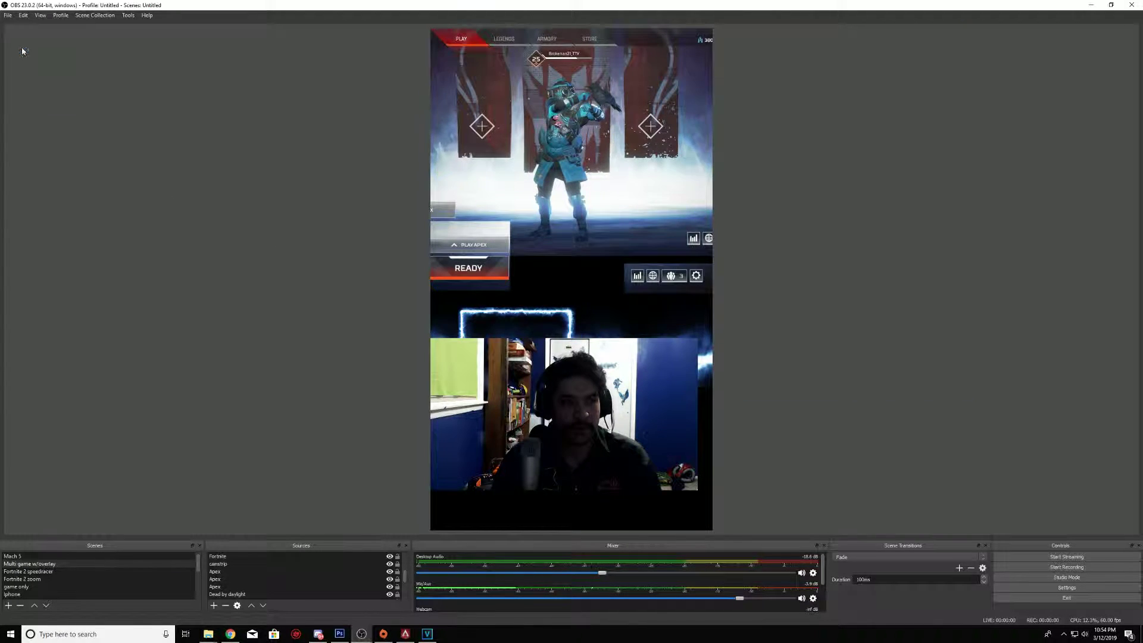
pyautogui.click(407, 191)
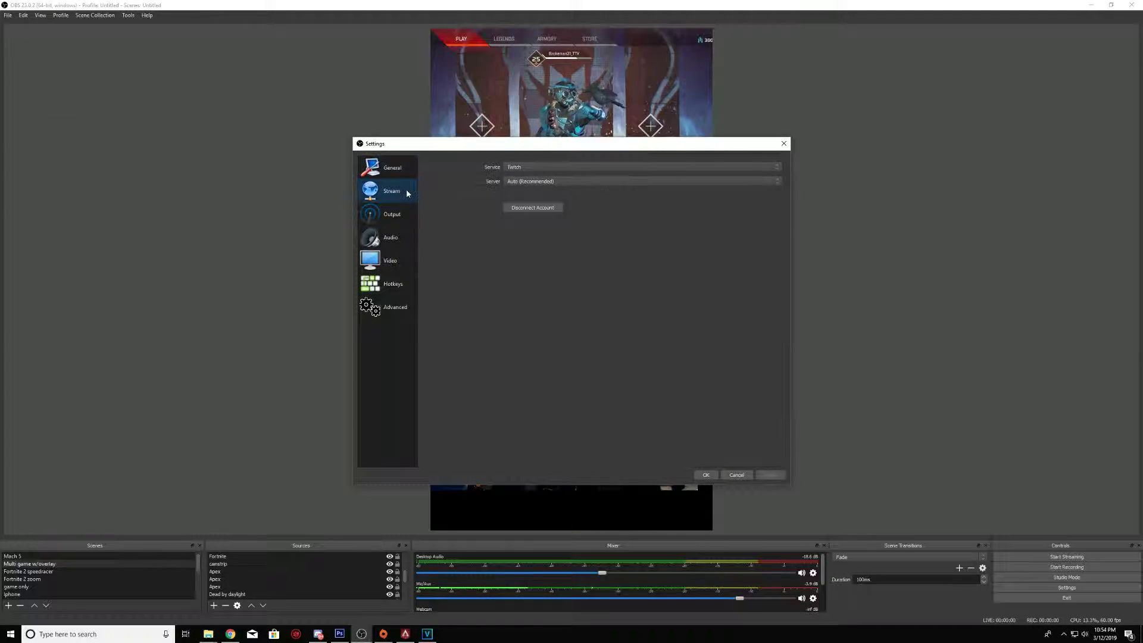
pyautogui.click(580, 166)
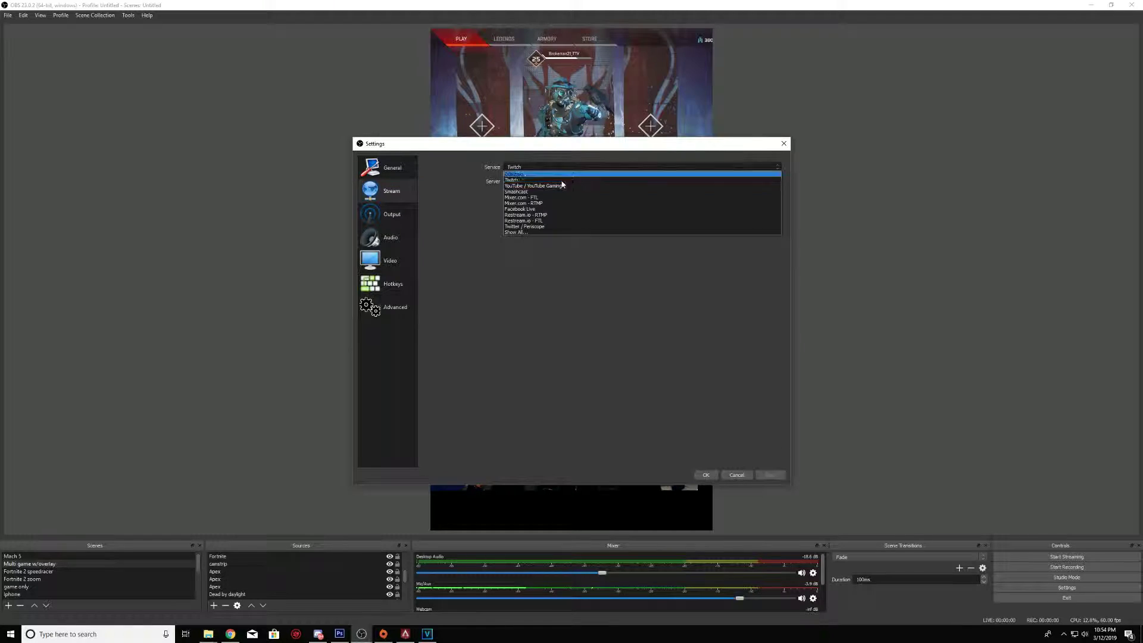
pyautogui.click(799, 143)
pyautogui.click(784, 143)
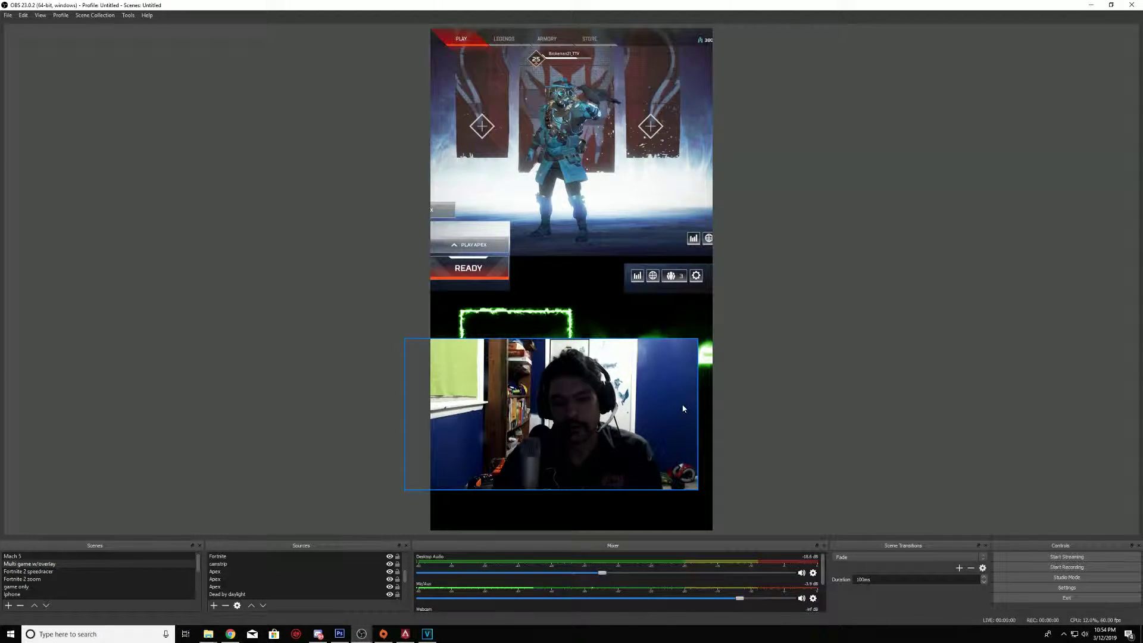
# Move the webcam flush with the canvas's right edge and raise the cropped menu-icon strip above it.
pyautogui.moveTo(683, 409); pyautogui.dragTo(698, 397)
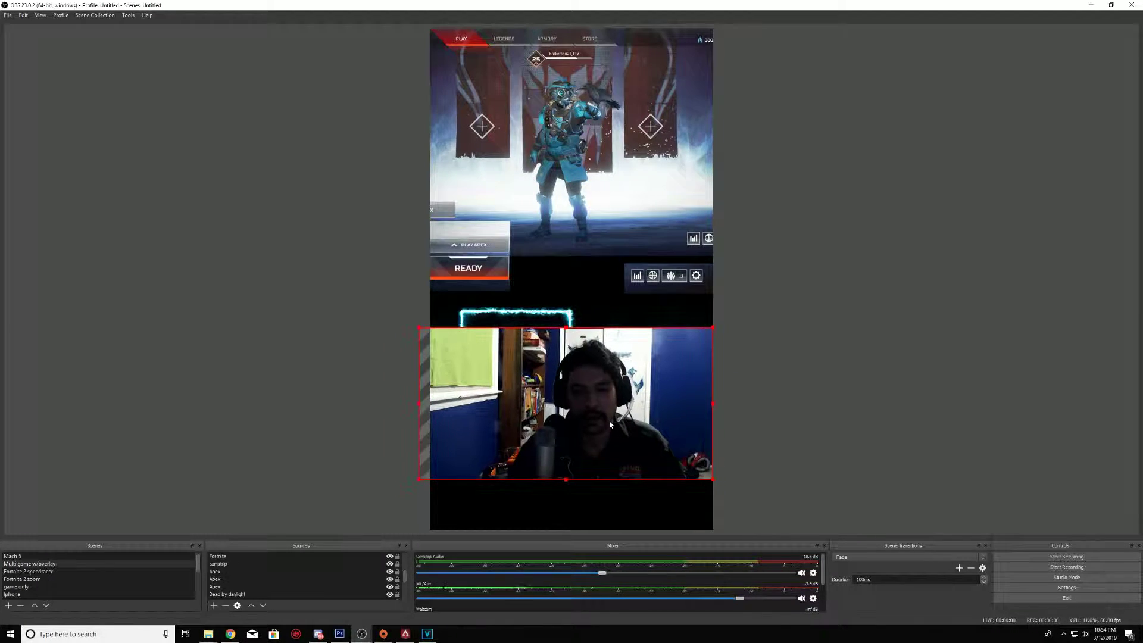
pyautogui.click(466, 232)
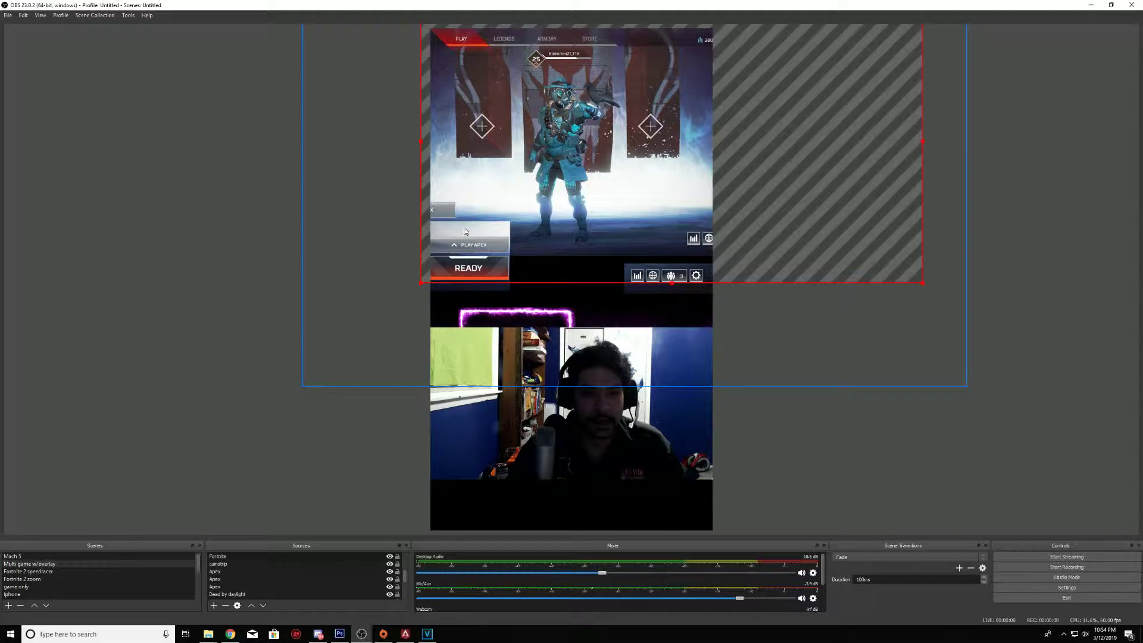
pyautogui.click(686, 290)
pyautogui.click(676, 284)
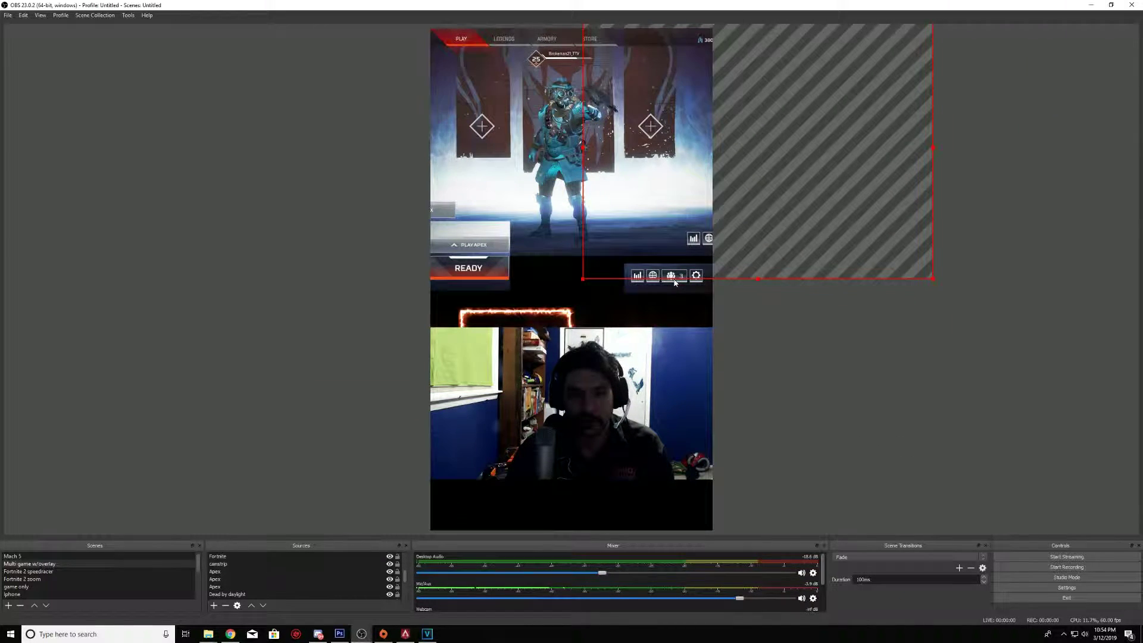
pyautogui.click(651, 293)
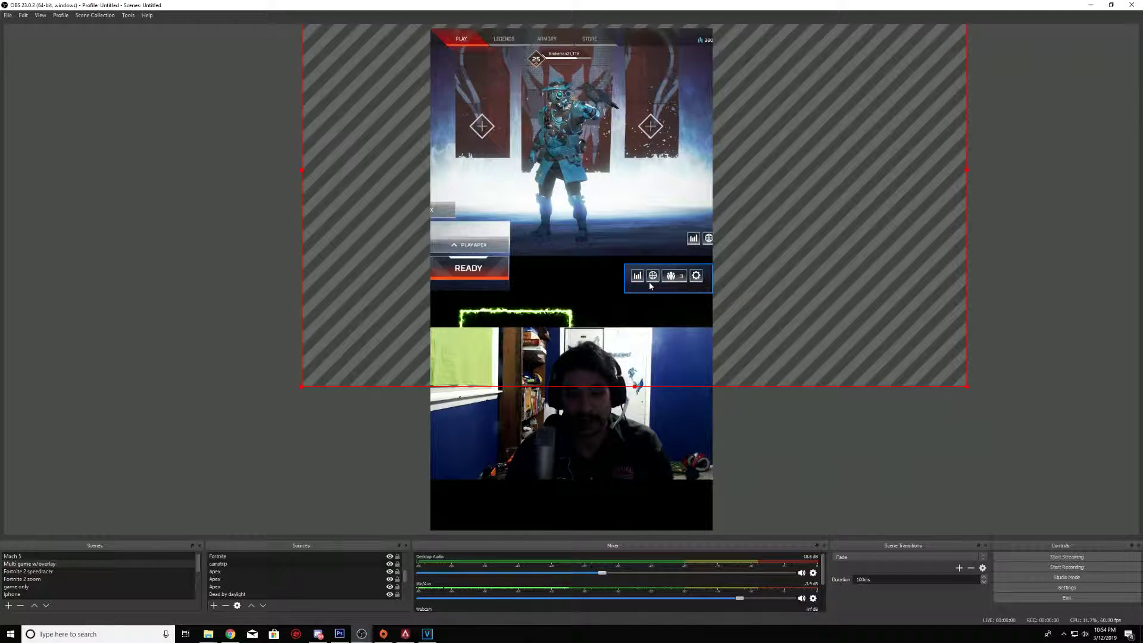
pyautogui.click(651, 287)
pyautogui.moveTo(663, 283); pyautogui.dragTo(671, 268)
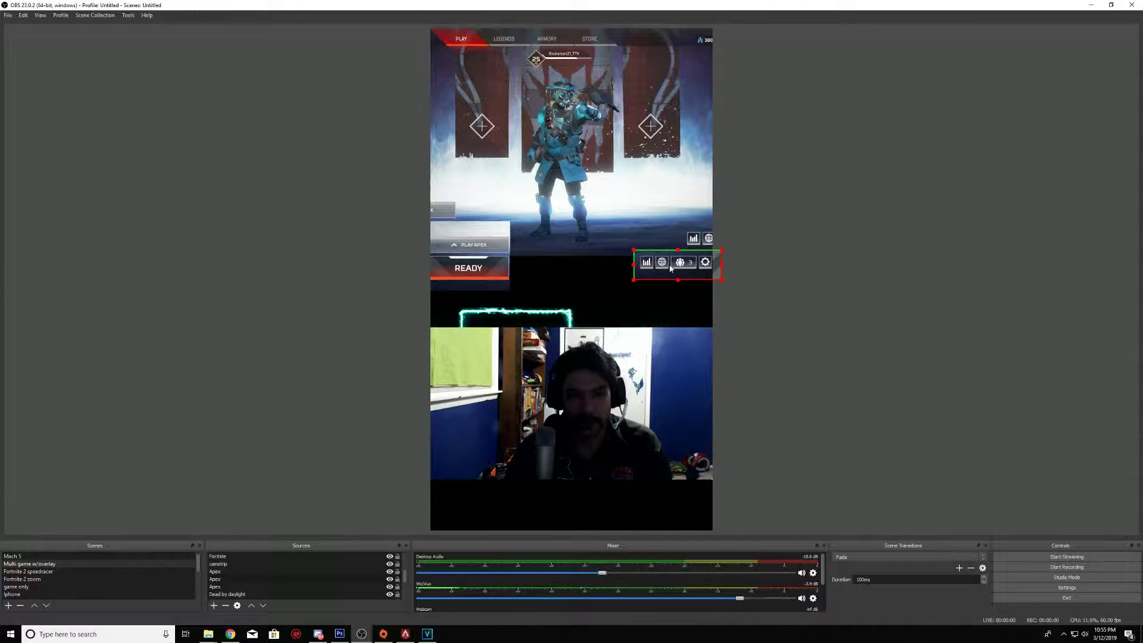
# Reposition and enlarge the Apex game capture to fill the upper canvas, extending down into the glowing strip with the character roughly centred.
pyautogui.click(470, 248)
pyautogui.click(601, 150)
pyautogui.click(602, 150)
pyautogui.click(601, 150)
pyautogui.click(601, 151)
pyautogui.click(601, 150)
pyautogui.click(601, 151)
pyautogui.click(601, 151)
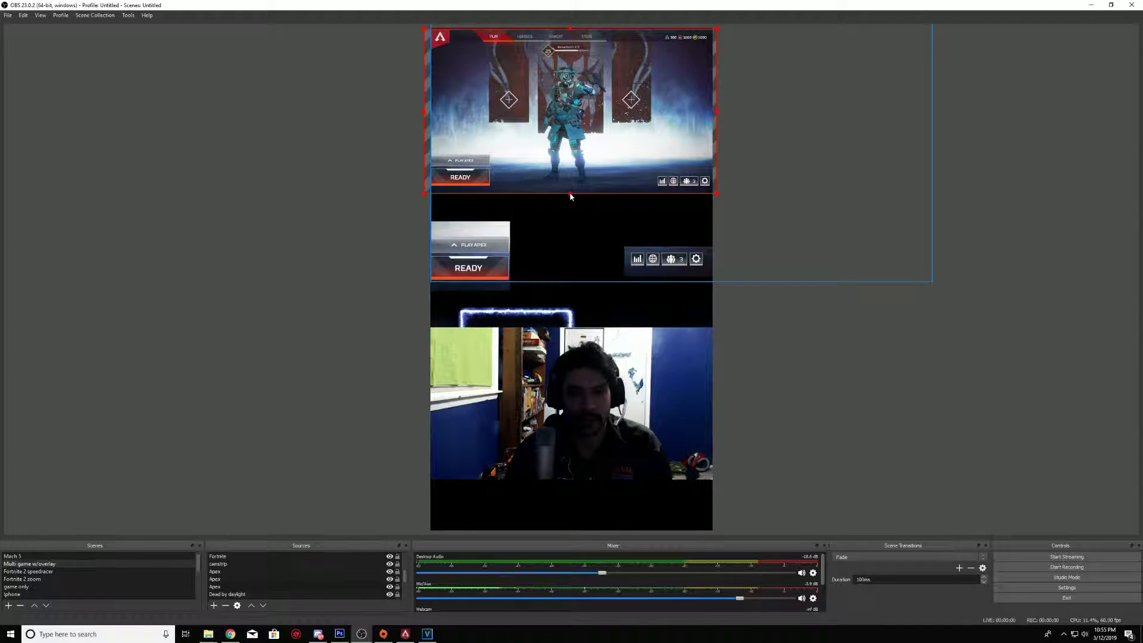
pyautogui.moveTo(570, 194); pyautogui.dragTo(576, 542)
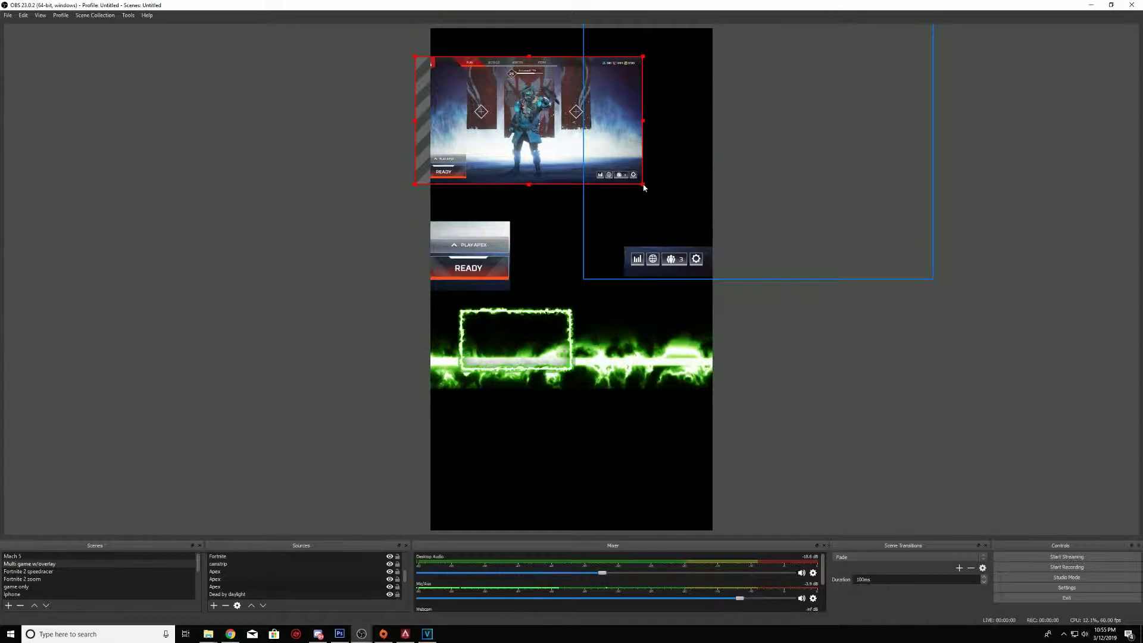
pyautogui.moveTo(643, 185); pyautogui.dragTo(764, 325)
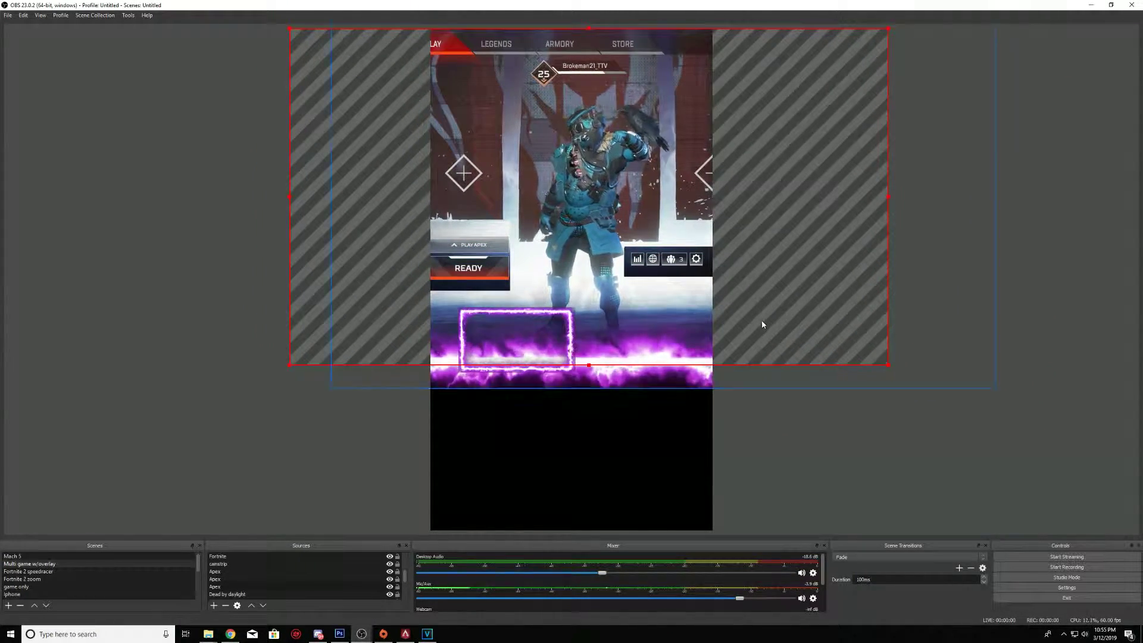
# Move the glowing webcam frame off the canvas and place the webcam at the canvas bottom, directly beneath the glowing strip.
pyautogui.click(506, 351)
pyautogui.moveTo(511, 350); pyautogui.dragTo(344, 373)
pyautogui.click(927, 383)
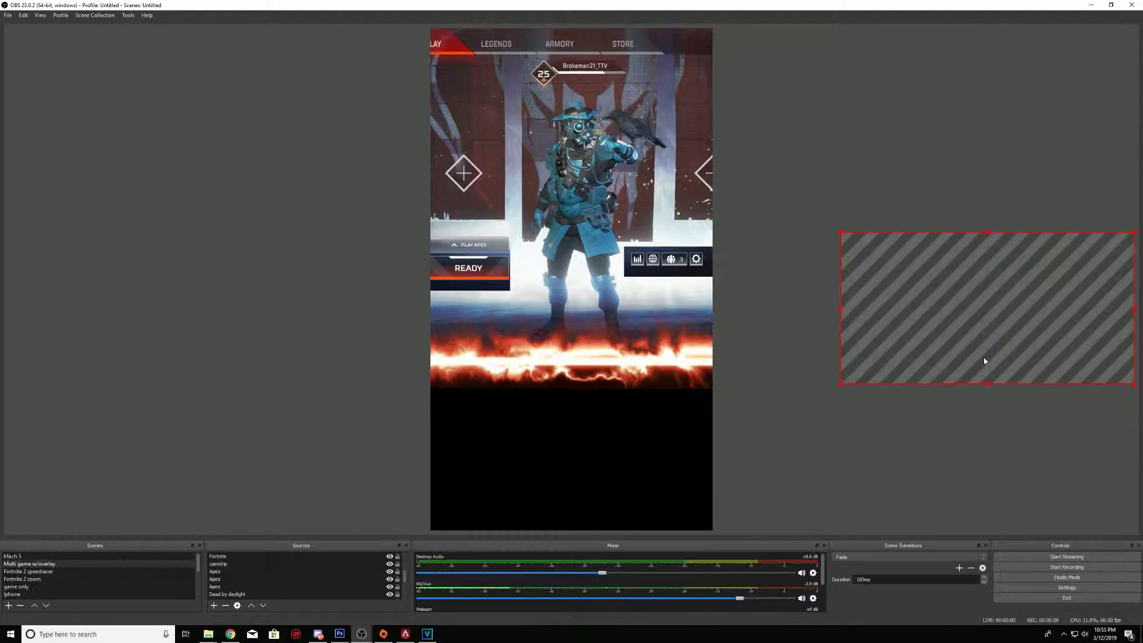
pyautogui.moveTo(985, 359); pyautogui.dragTo(565, 517)
# Examine the Apex sources and their properties to identify which one holds the cropped menu-icon strip.
pyautogui.click(710, 265)
pyautogui.click(710, 268)
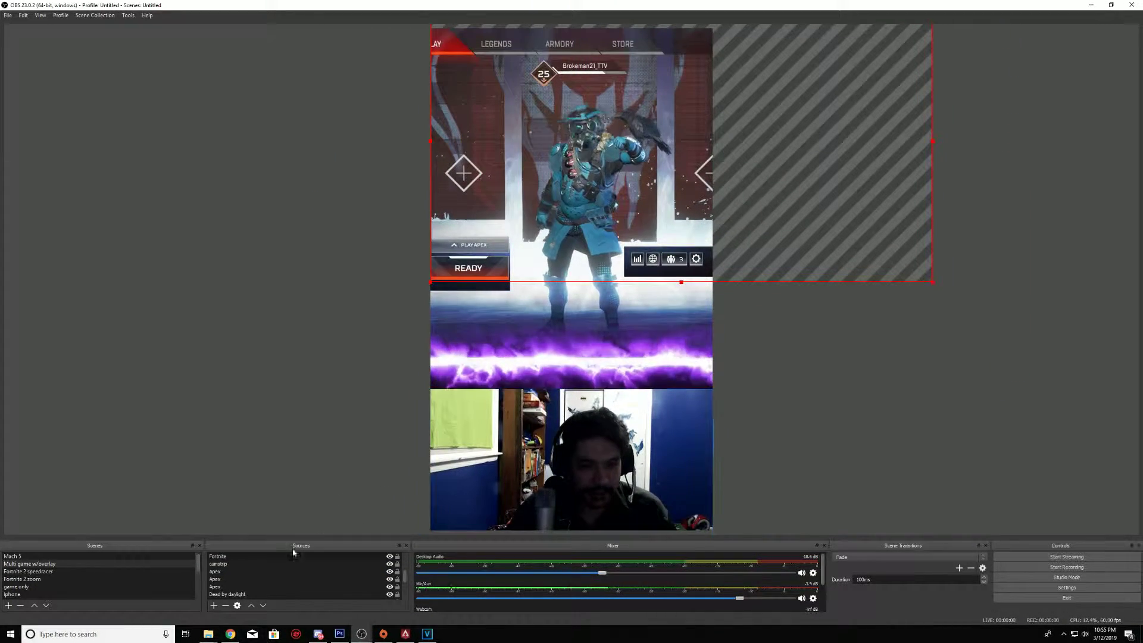
pyautogui.click(239, 594)
pyautogui.scroll(-1, 240, 584)
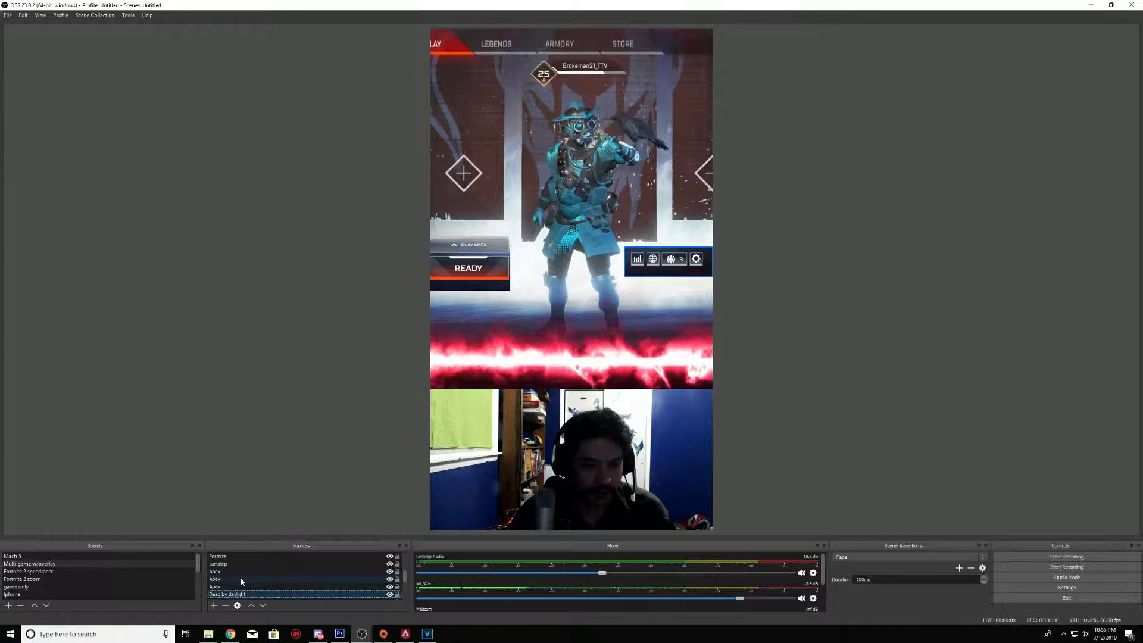
pyautogui.scroll(1, 240, 578)
pyautogui.click(230, 571)
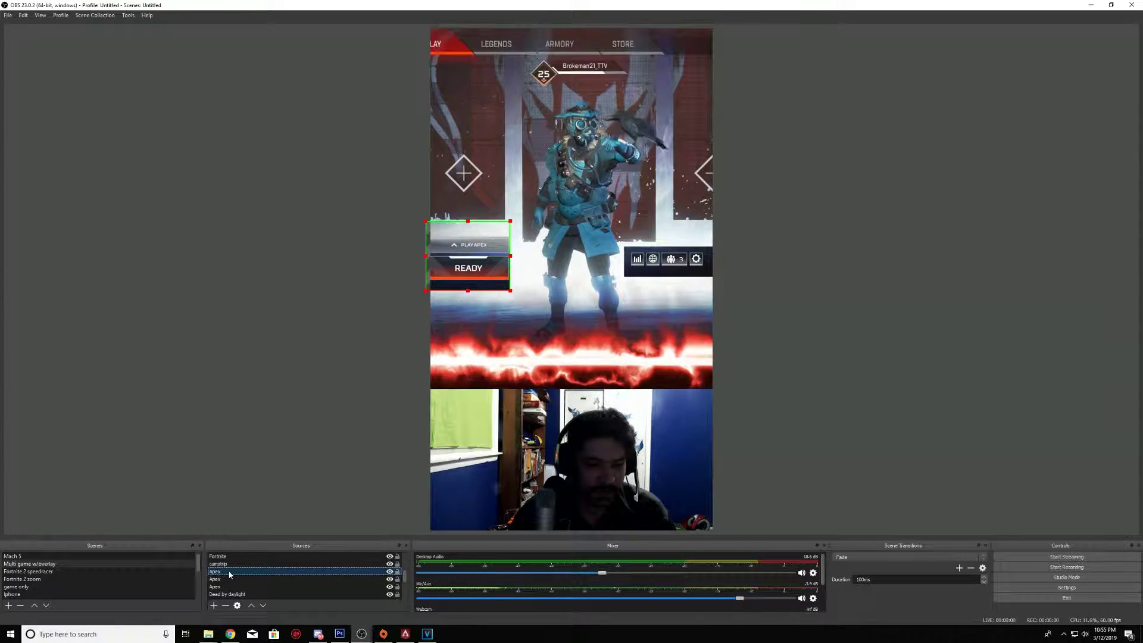
pyautogui.doubleClick(229, 572)
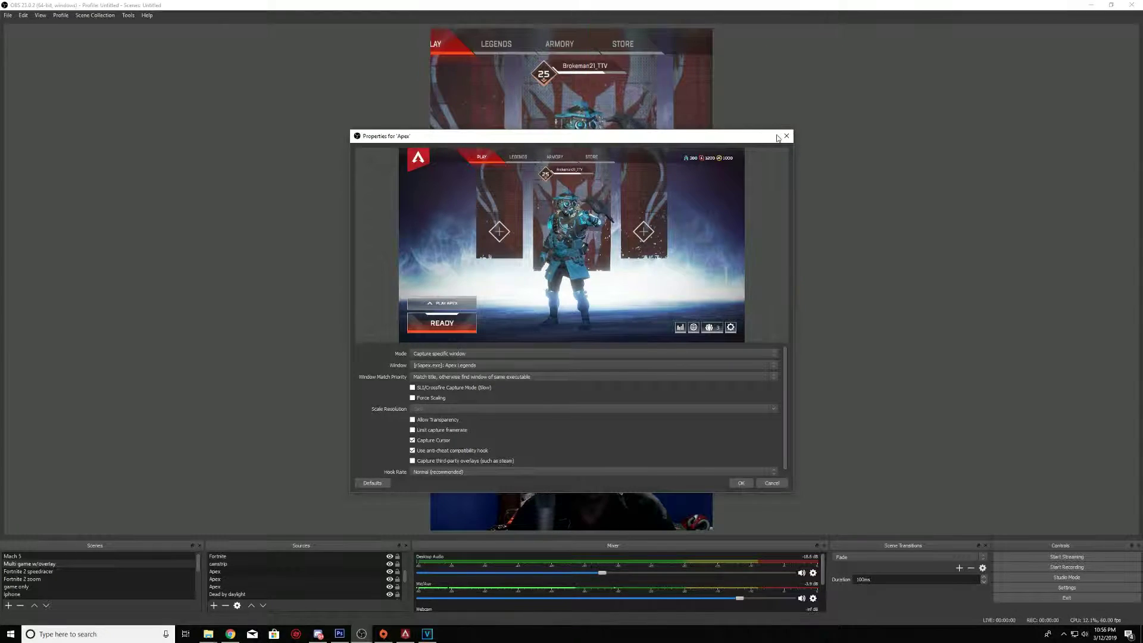
pyautogui.click(786, 136)
pyautogui.doubleClick(249, 580)
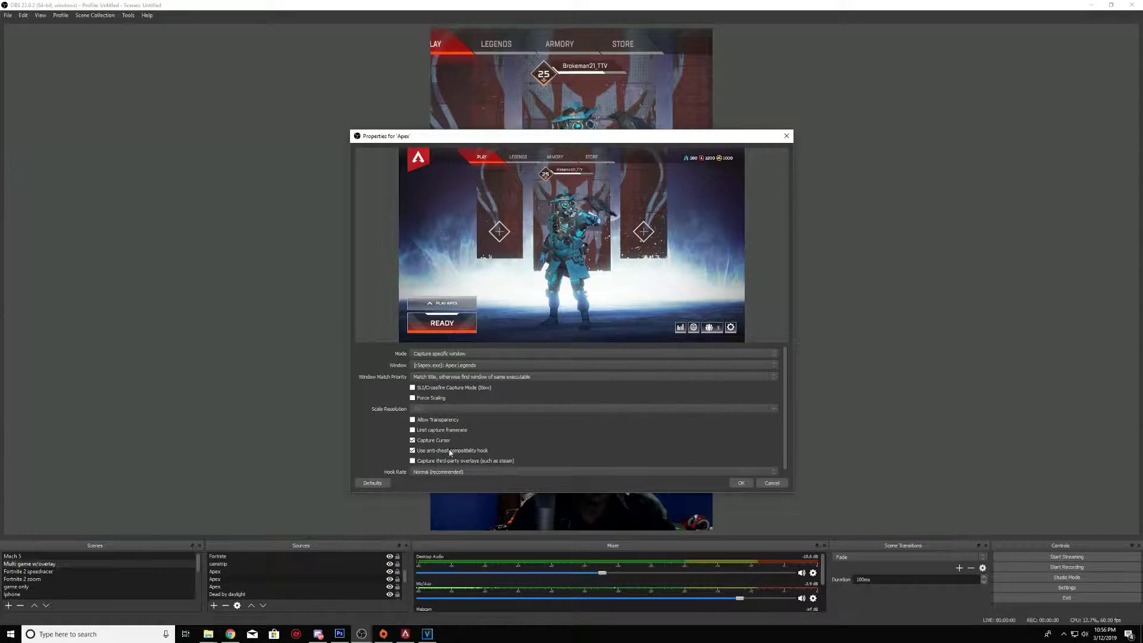
pyautogui.click(786, 136)
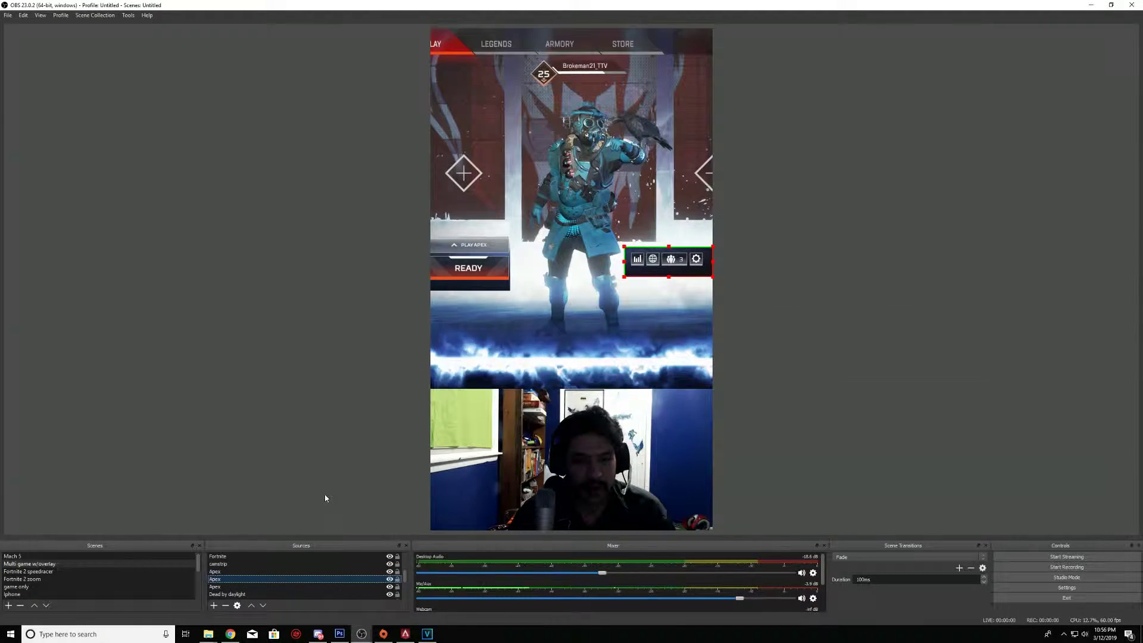
# Remove the cropped Apex source that shows the menu-icon strip over the game capture.
pyautogui.rightClick(245, 581)
pyautogui.click(692, 261)
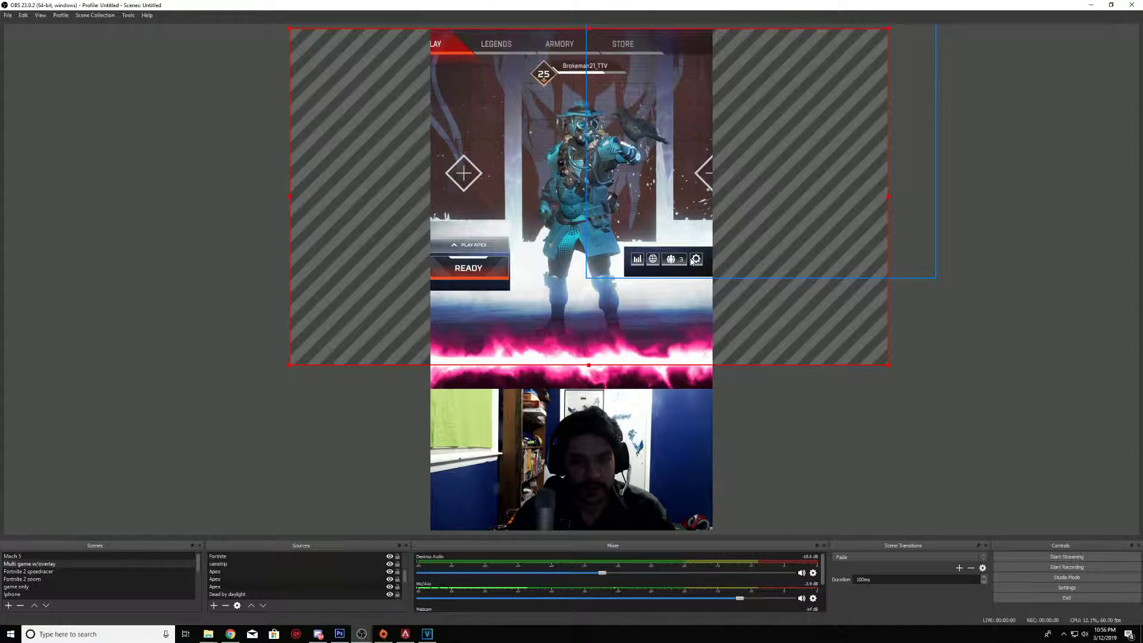
pyautogui.click(666, 266)
pyautogui.click(666, 267)
pyautogui.click(666, 267)
pyautogui.click(666, 266)
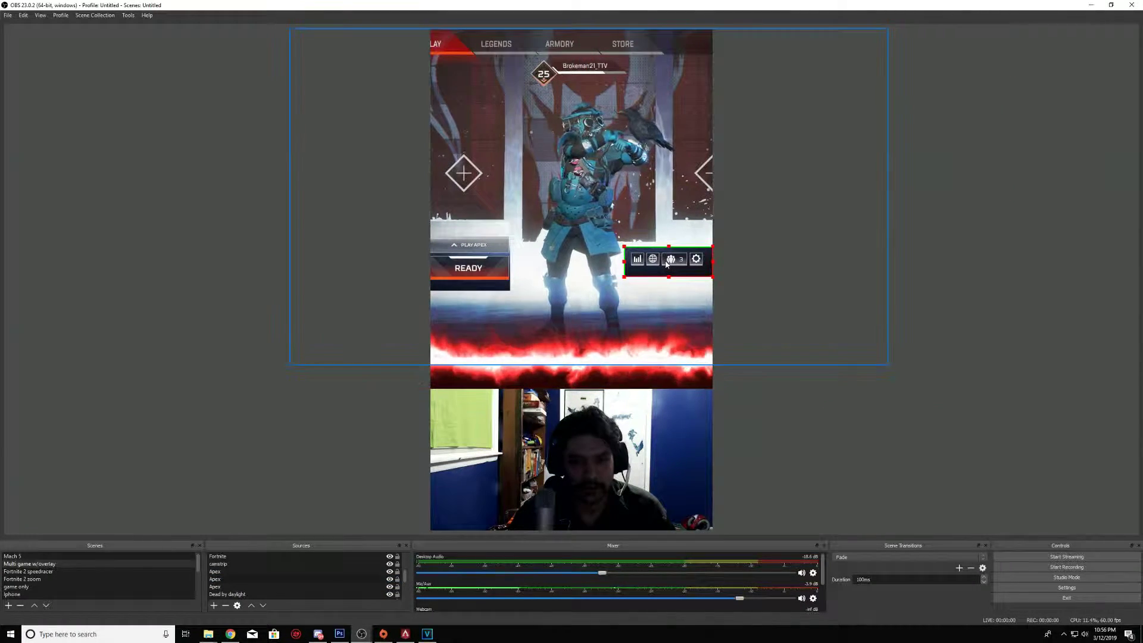
pyautogui.click(667, 265)
pyautogui.click(666, 264)
pyautogui.click(236, 580)
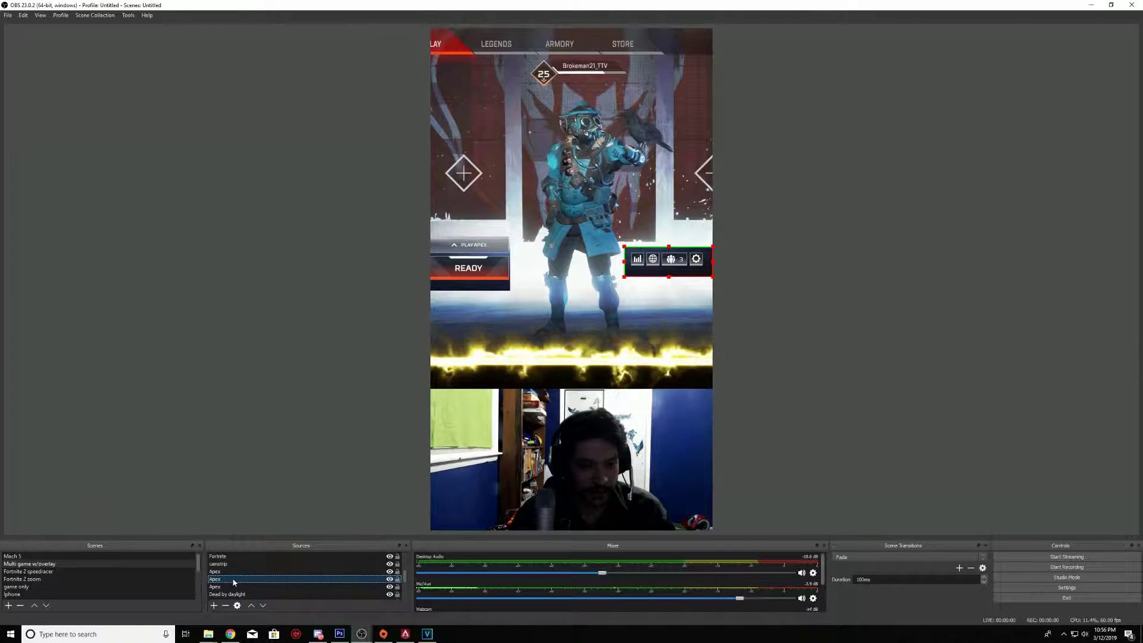
pyautogui.press('Delete')
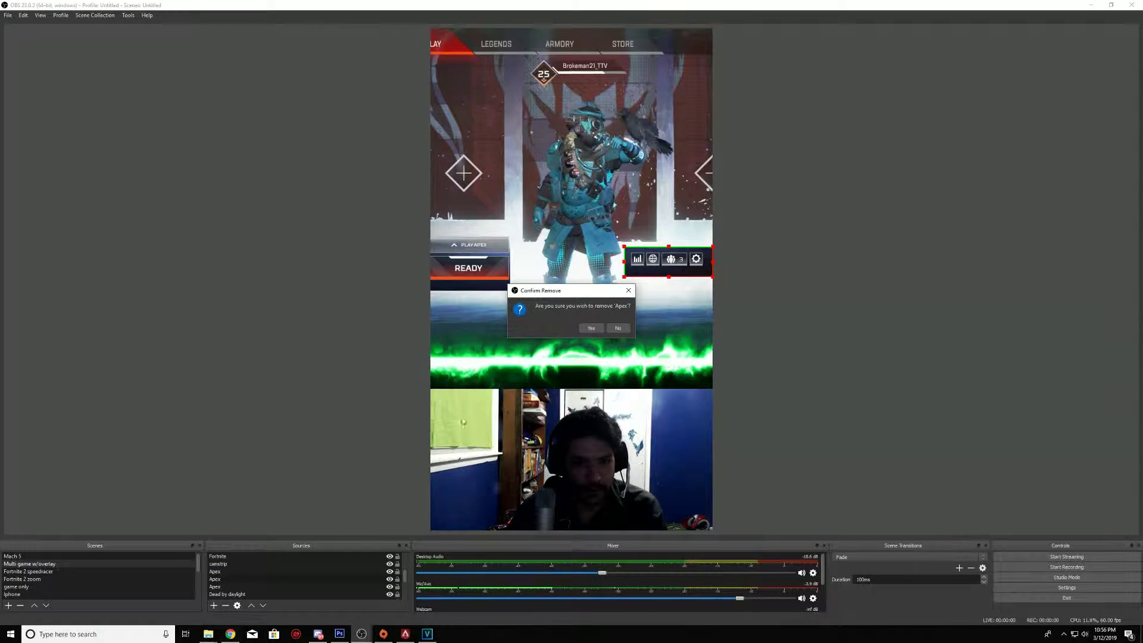
pyautogui.click(591, 328)
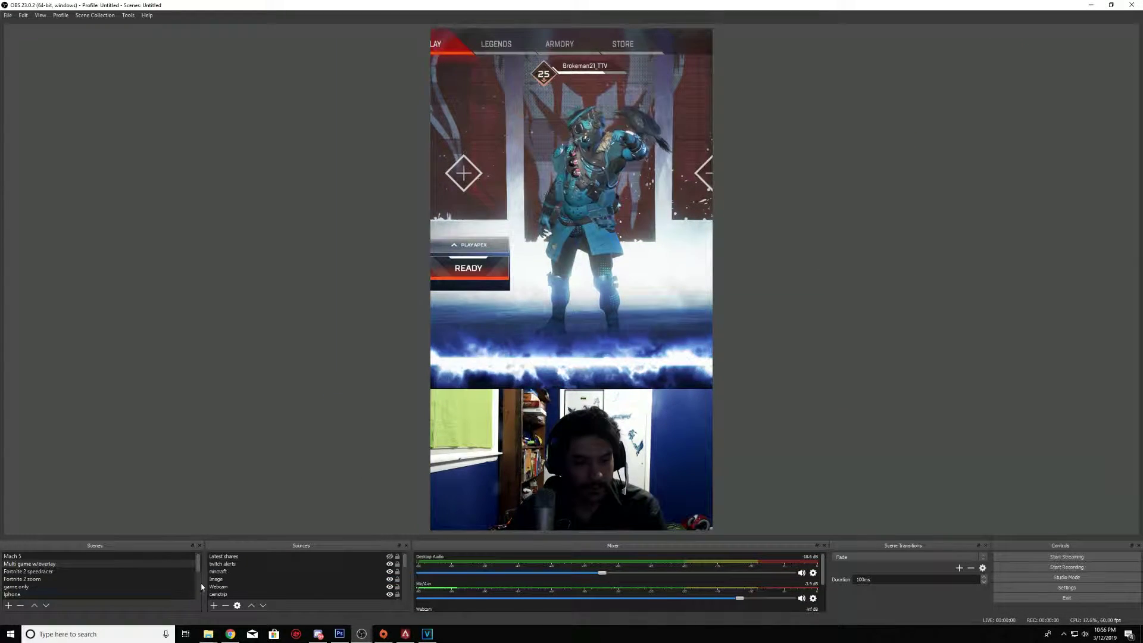
# Remove the cropped Apex source that shows the READY button over the game capture.
pyautogui.scroll(-3, 262, 581)
pyautogui.scroll(3, 240, 580)
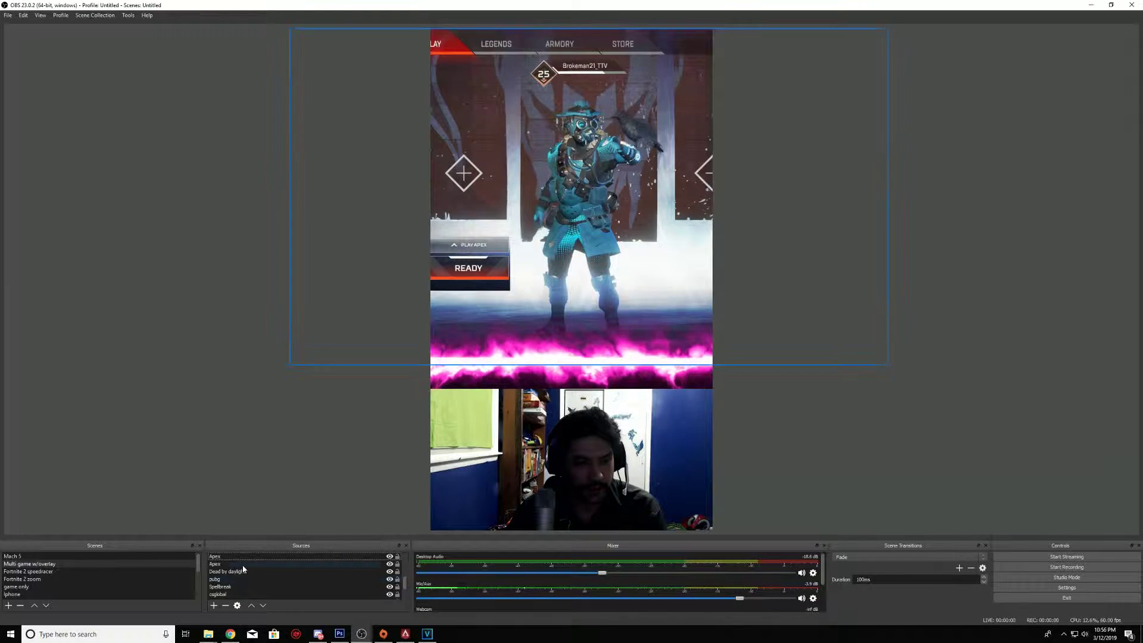
pyautogui.click(243, 563)
pyautogui.click(245, 557)
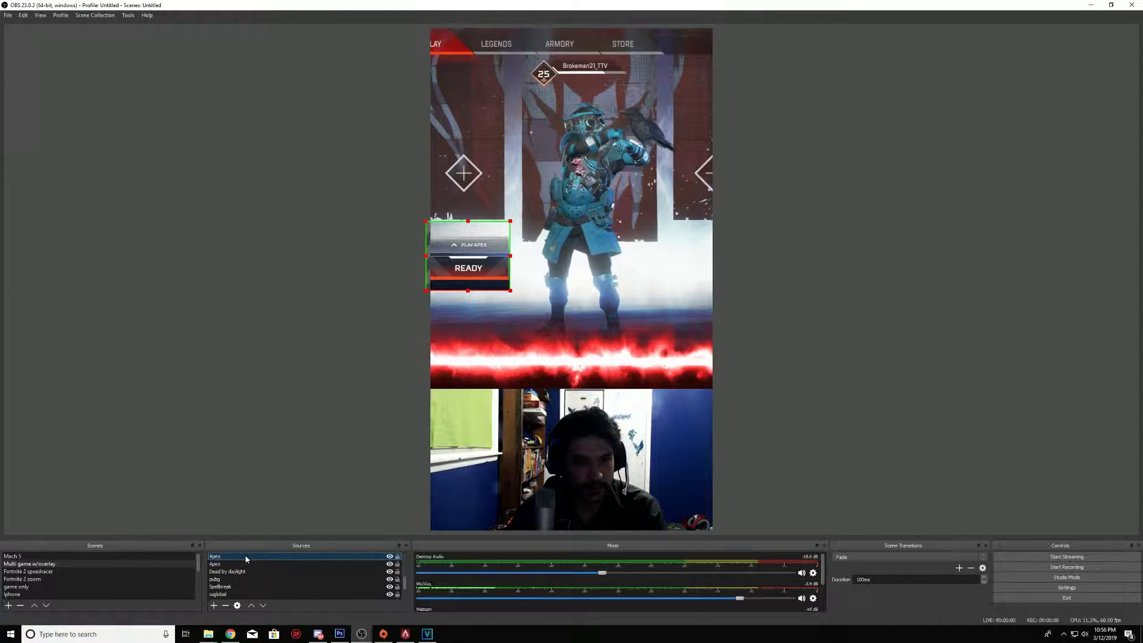
pyautogui.press('Delete')
pyautogui.click(591, 328)
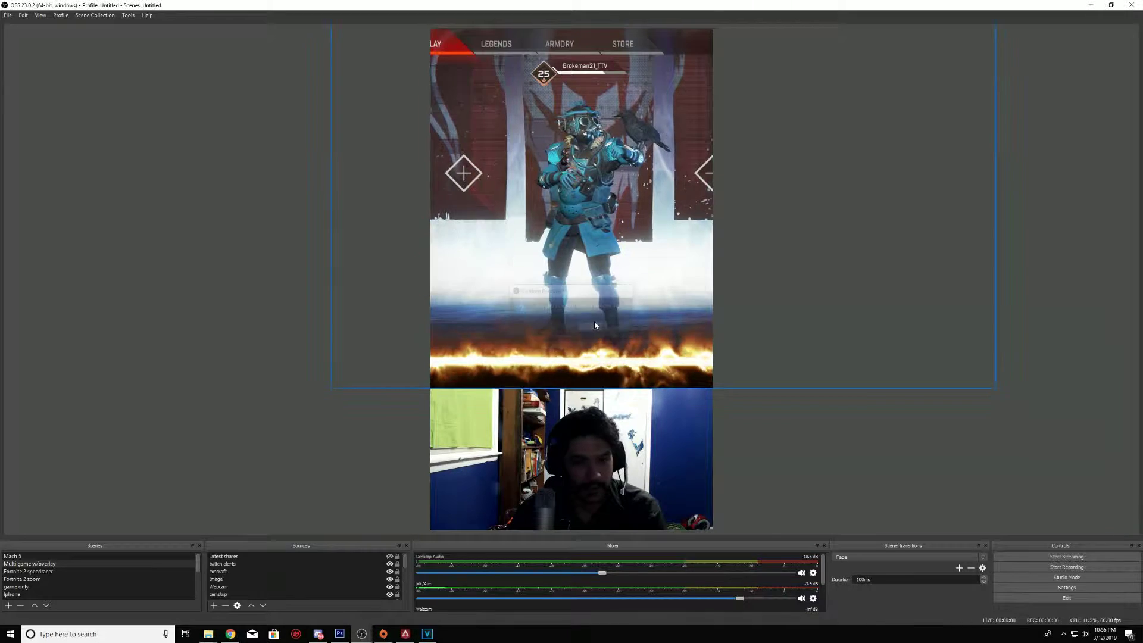
# Shift the main Apex game capture slightly left on the canvas, keeping its upper edge at the canvas top.
pyautogui.scroll(-5, 233, 590)
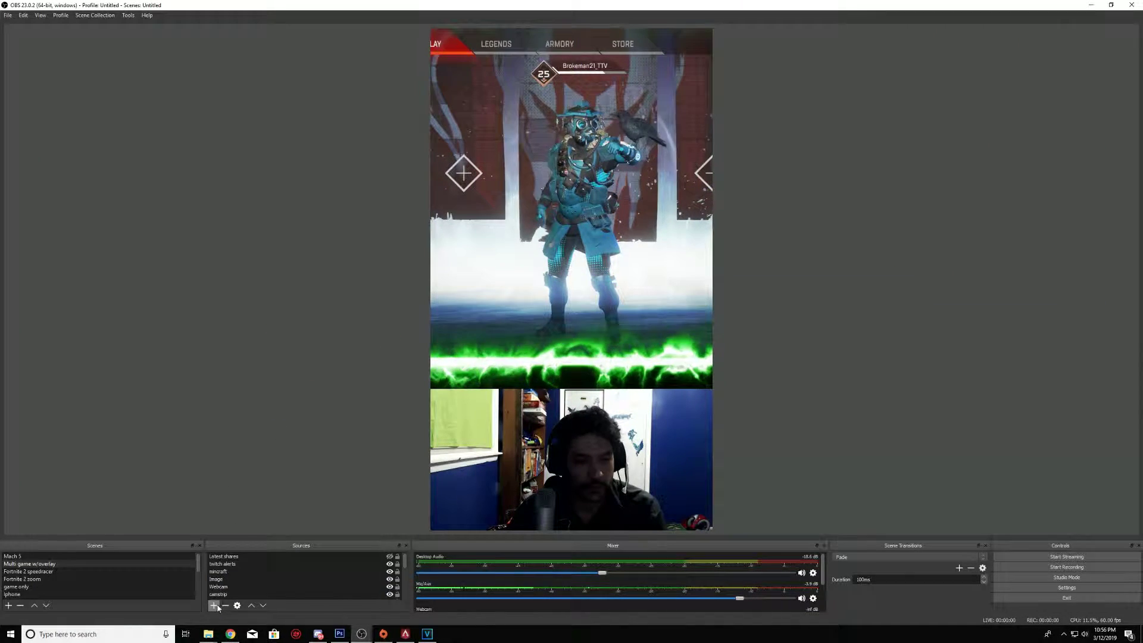
pyautogui.click(214, 605)
pyautogui.click(658, 261)
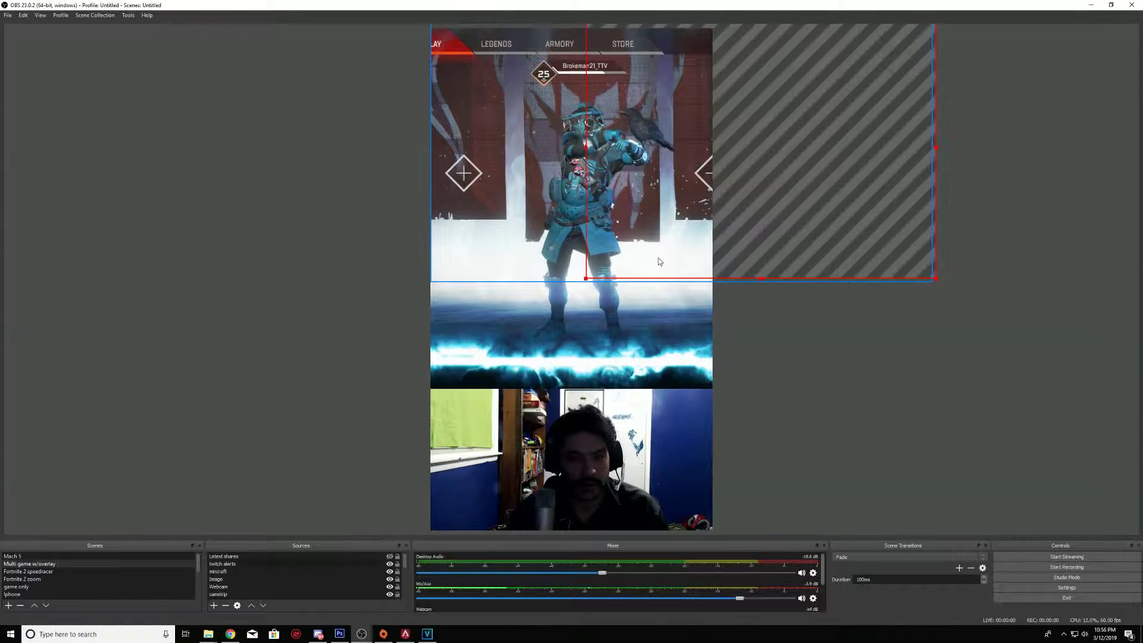
pyautogui.click(641, 294)
pyautogui.click(642, 294)
pyautogui.moveTo(641, 295)
pyautogui.mouseDown()
pyautogui.moveTo(461, 296)
pyautogui.moveTo(450, 223)
pyautogui.moveTo(584, 317)
pyautogui.moveTo(636, 297)
pyautogui.mouseUp()
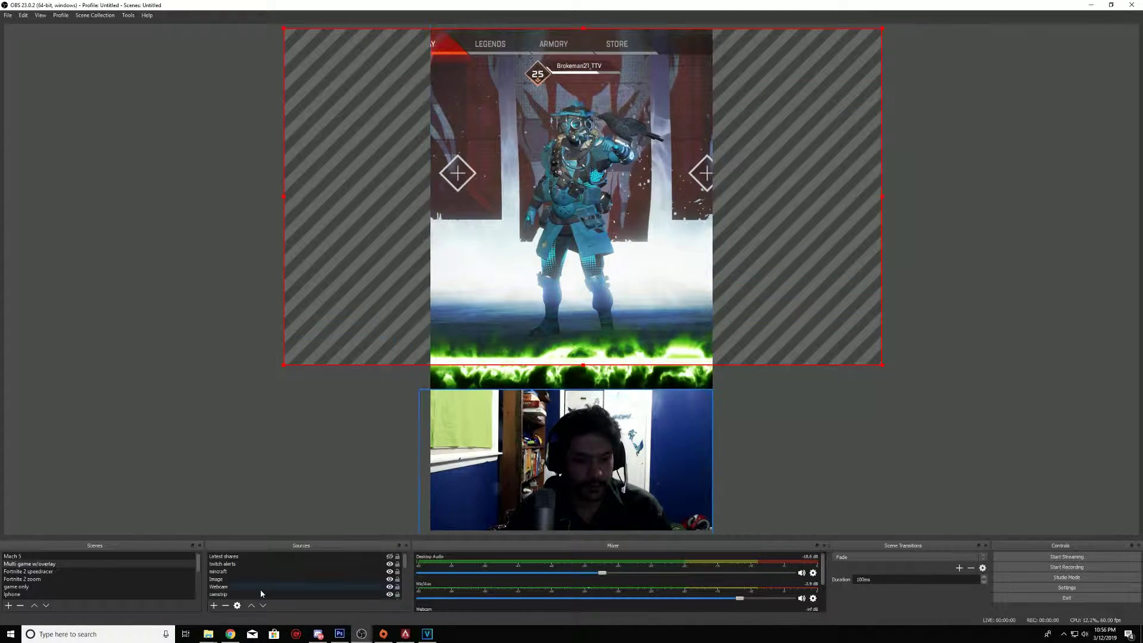
pyautogui.scroll(-3, 256, 590)
pyautogui.click(214, 605)
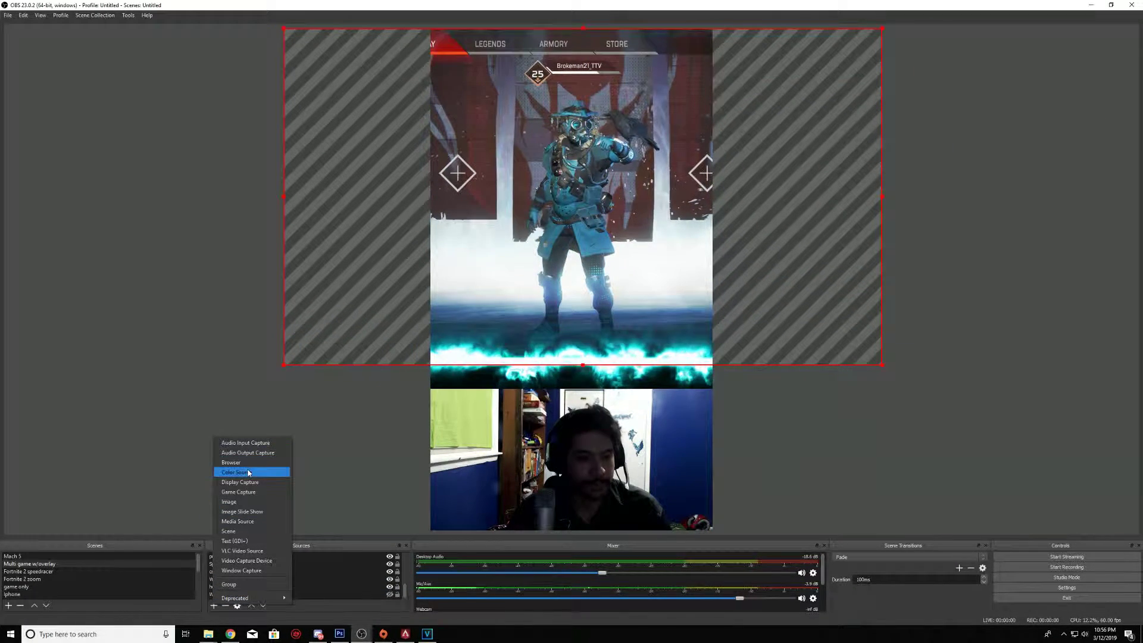
pyautogui.click(470, 352)
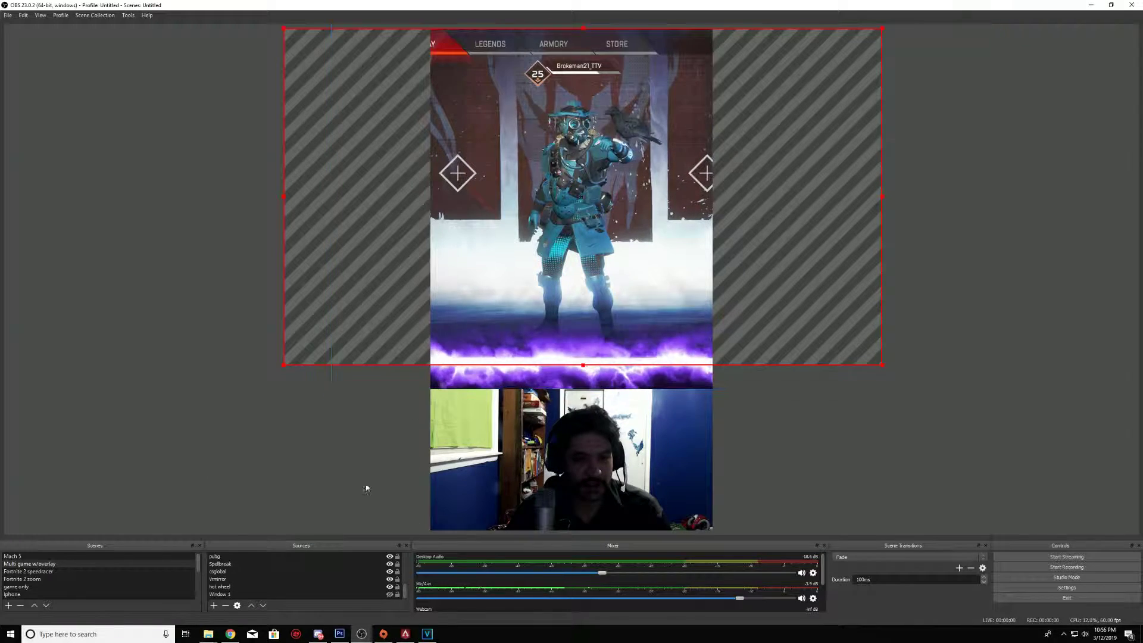
# Copy the Apex source, paste it as a reference, and place the copy directly above the original Apex source in the source order.
pyautogui.scroll(3, 231, 587)
pyautogui.rightClick(230, 587)
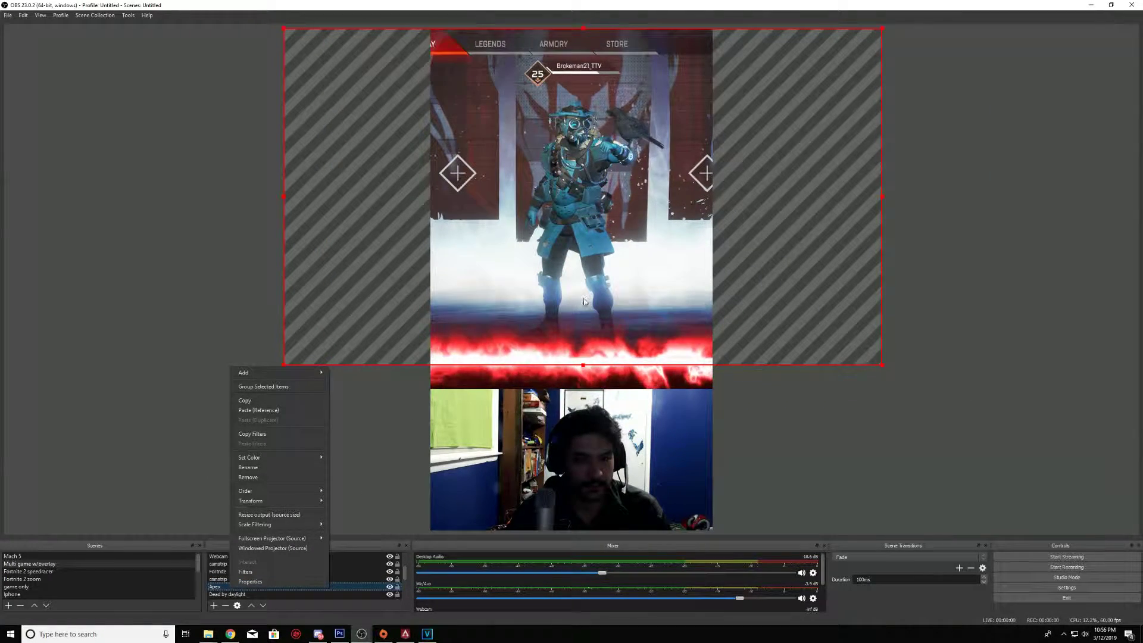
pyautogui.click(277, 400)
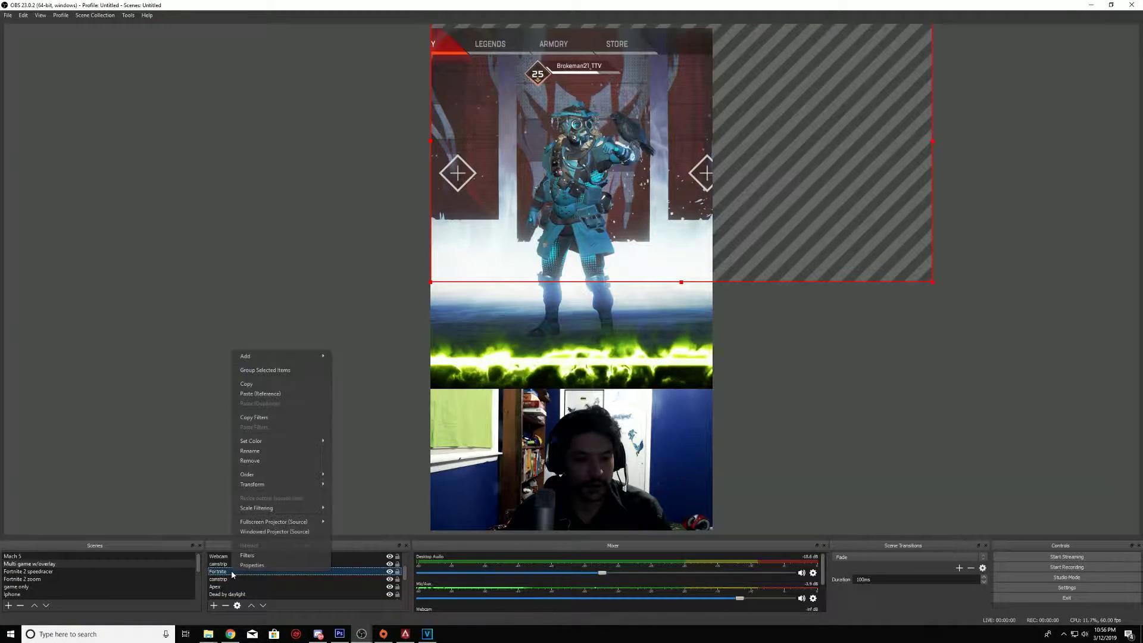
pyautogui.click(262, 393)
pyautogui.moveTo(260, 555)
pyautogui.mouseDown()
pyautogui.moveTo(259, 593)
pyautogui.moveTo(259, 565)
pyautogui.moveTo(263, 585)
pyautogui.moveTo(251, 570)
pyautogui.mouseUp()
pyautogui.doubleClick(251, 571)
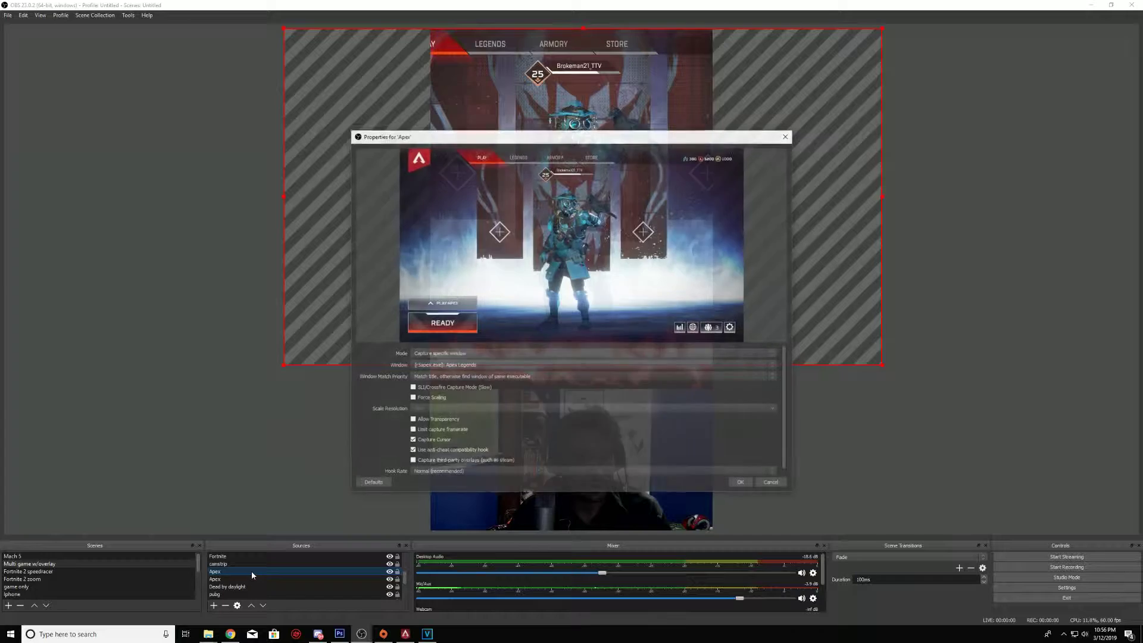
pyautogui.click(787, 136)
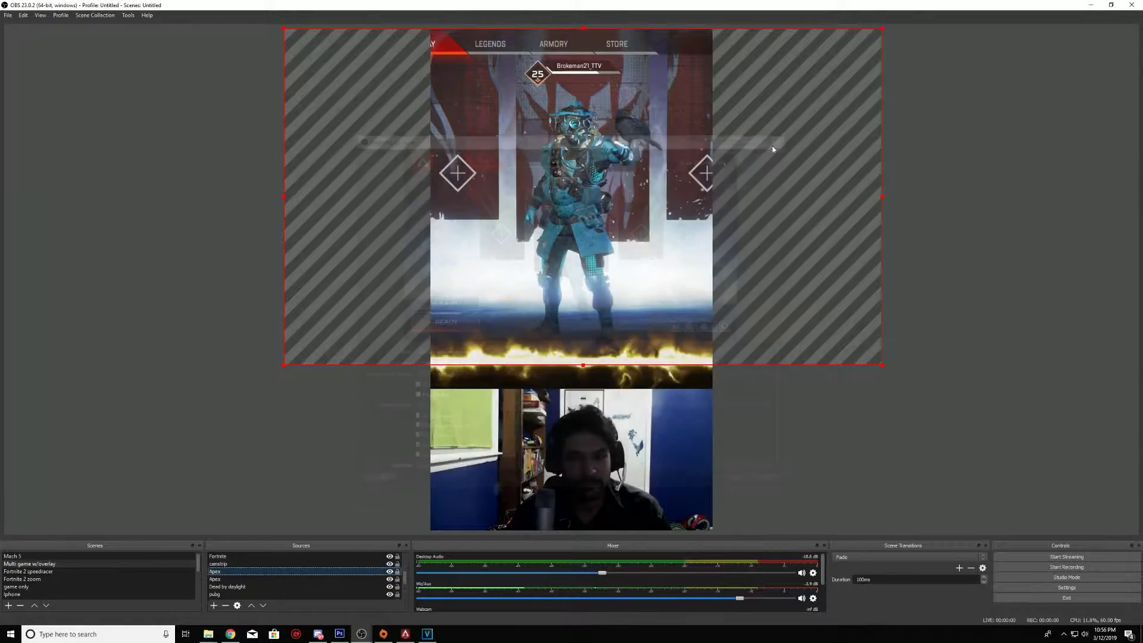
# Edit the transform of the copied Apex source and crop 1700 from its left side.
pyautogui.rightClick(588, 204)
pyautogui.moveTo(601, 396)
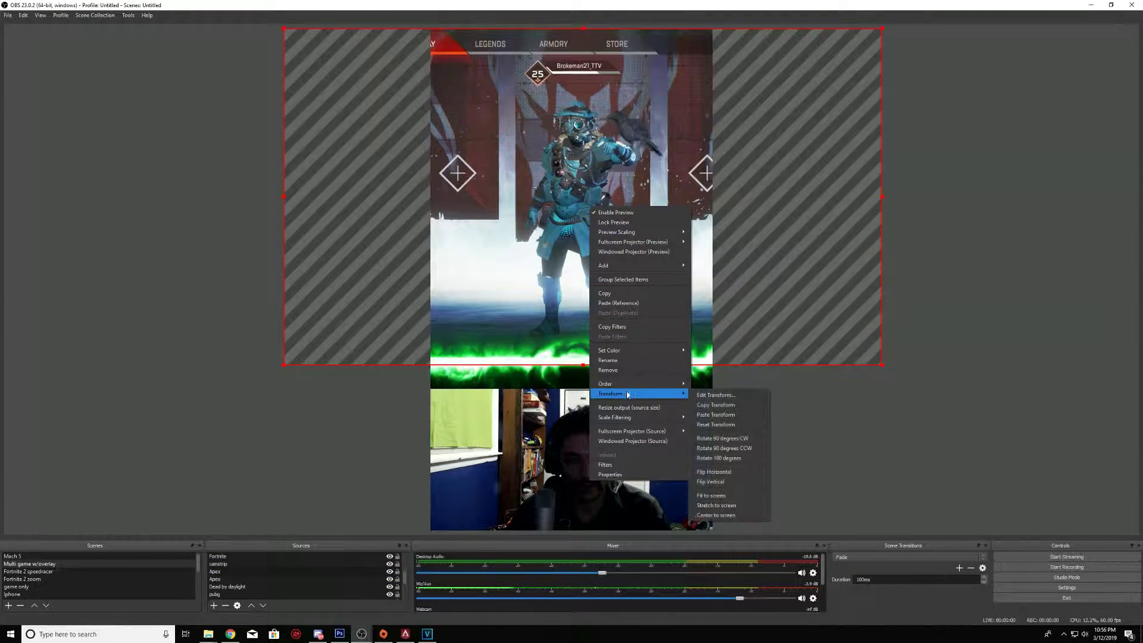
pyautogui.click(732, 395)
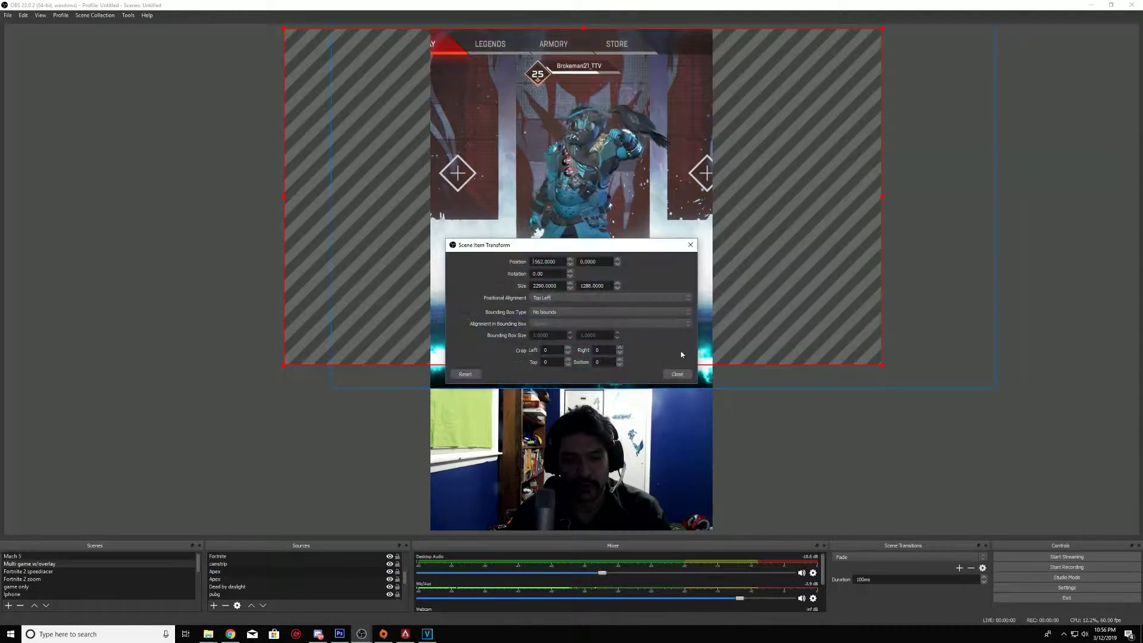
pyautogui.doubleClick(546, 350)
pyautogui.moveTo(644, 116); pyautogui.dragTo(470, 92)
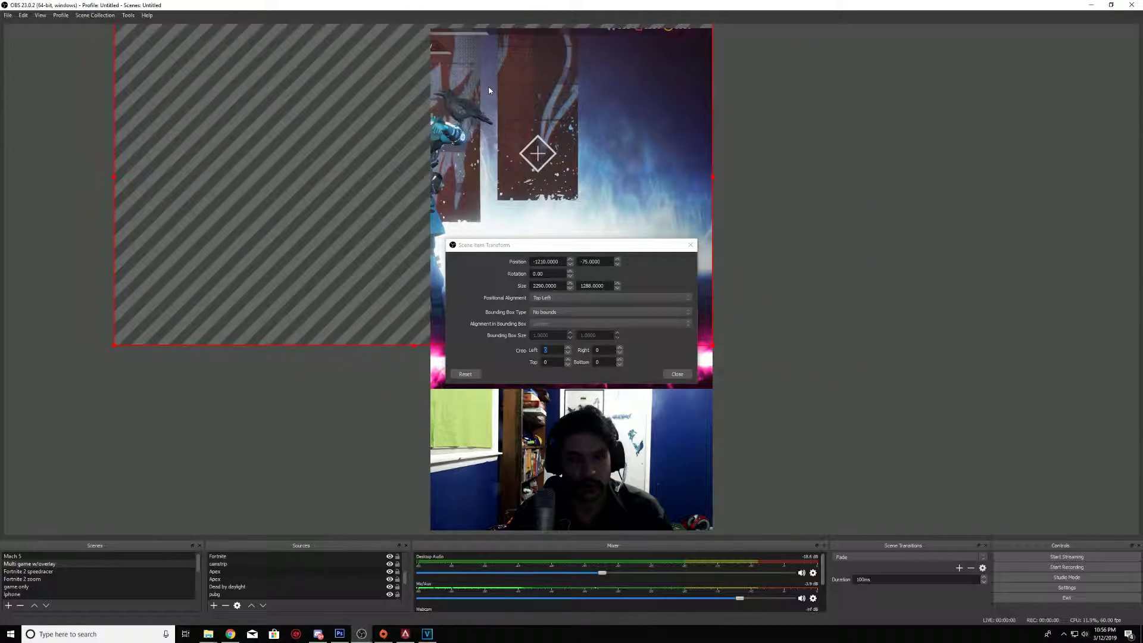
pyautogui.moveTo(592, 250); pyautogui.dragTo(670, 376)
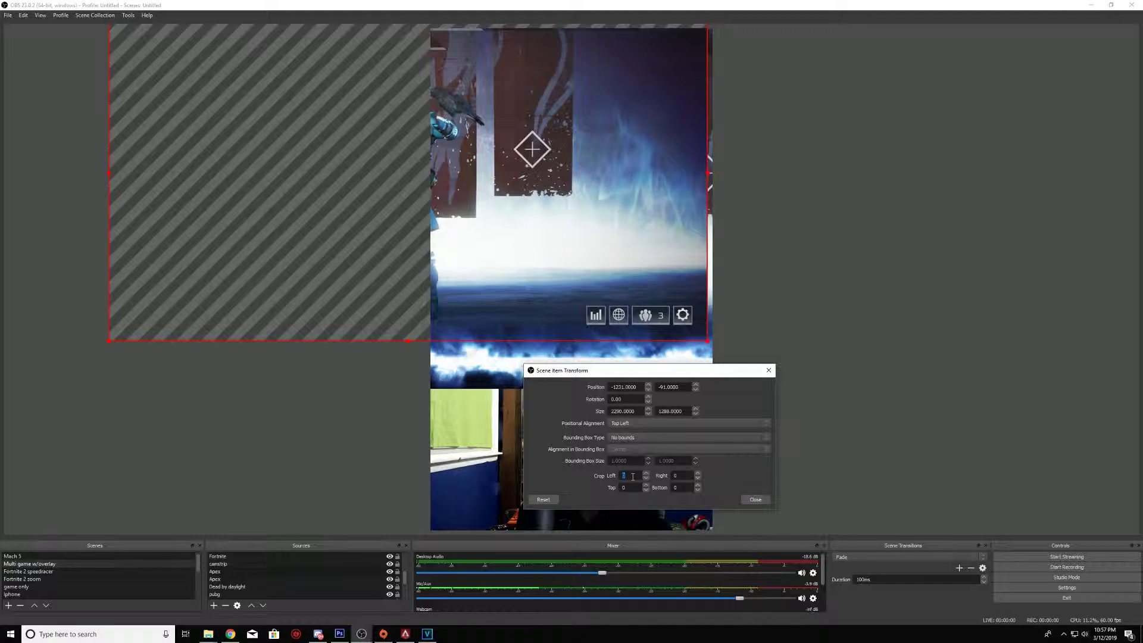
pyautogui.write('1700')
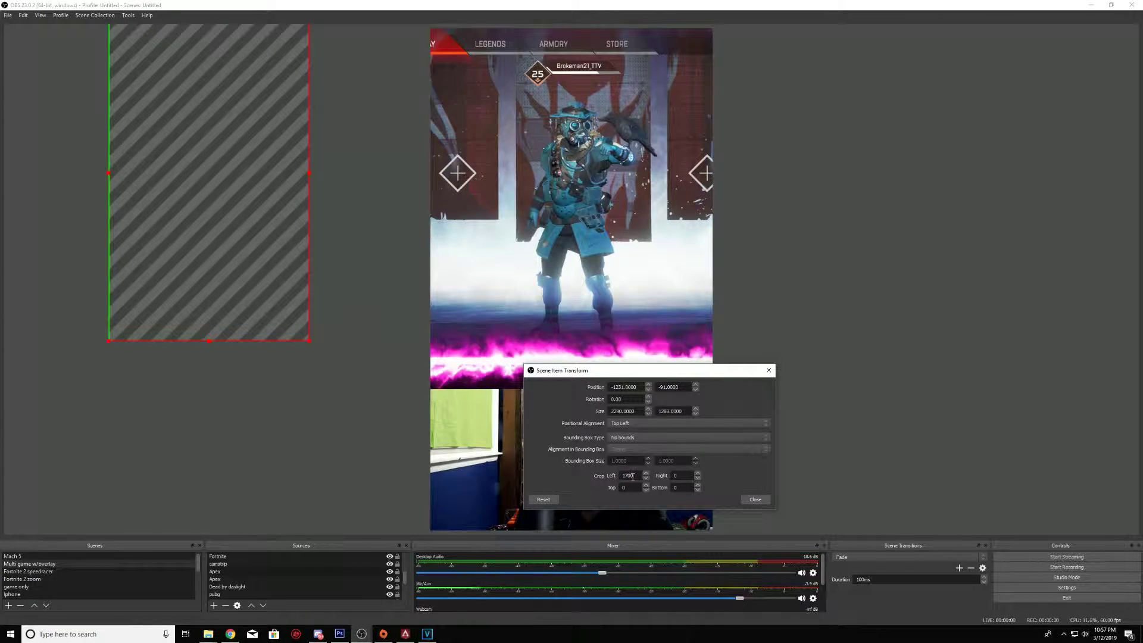
# Move the cropped Apex copy back onto the canvas and set its left crop to 2000.
pyautogui.click(254, 252)
pyautogui.moveTo(254, 252); pyautogui.dragTo(616, 225)
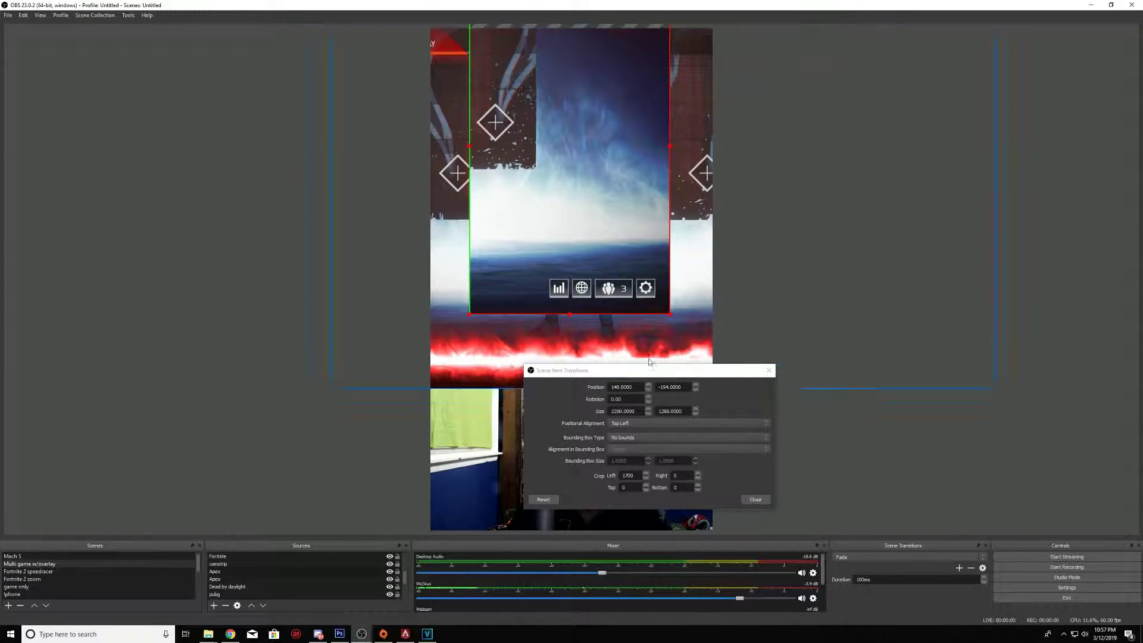
pyautogui.doubleClick(631, 476)
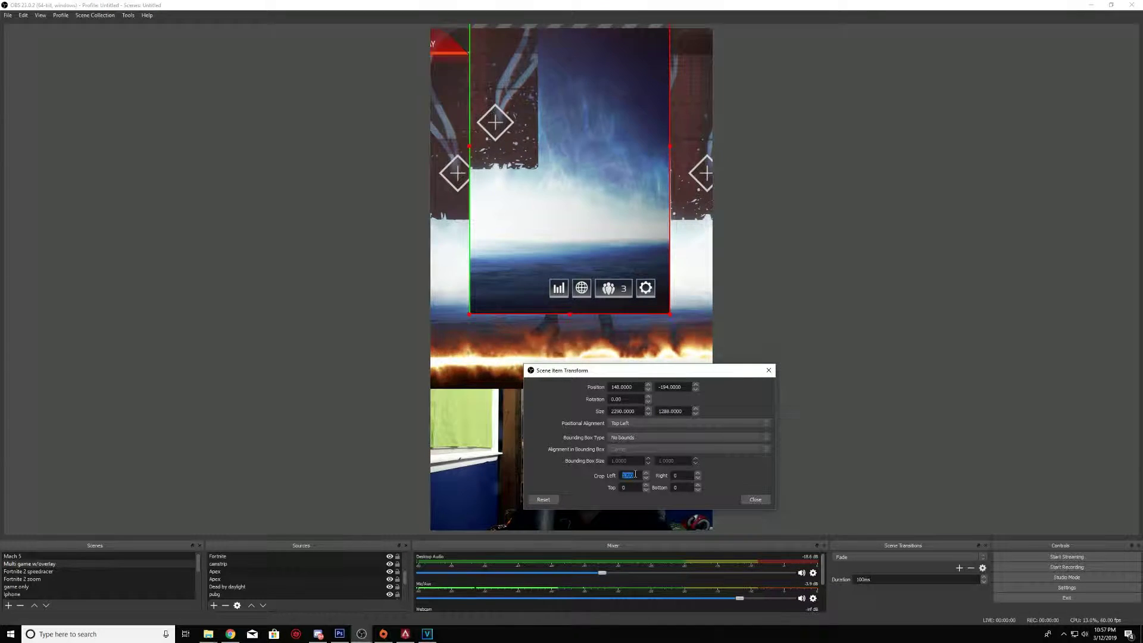
pyautogui.write('2000')
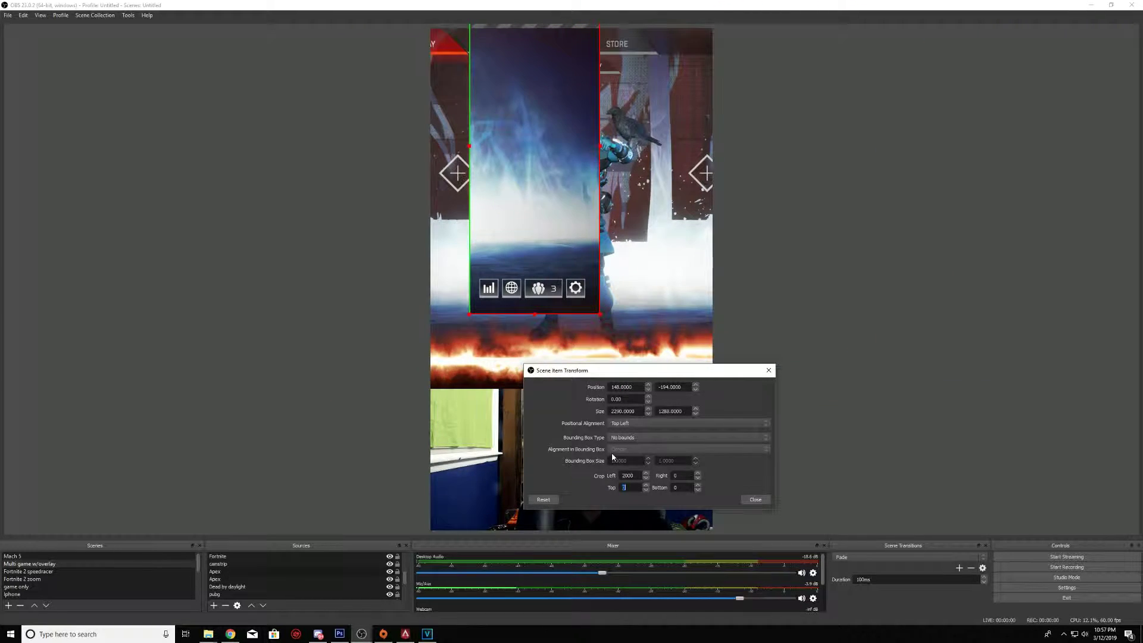
# Try a top crop of 1800 on the Apex copy, reduce it to 18, and move the copy fully inside the canvas top.
pyautogui.write('1800')
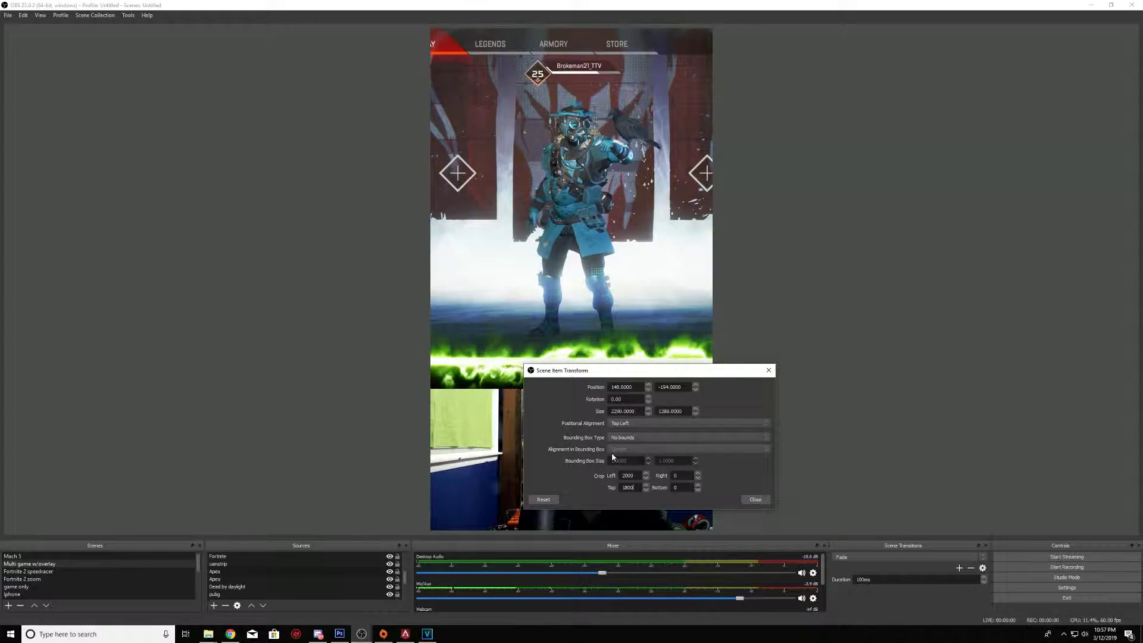
pyautogui.press('BackSpace')
pyautogui.press('BackSpace')
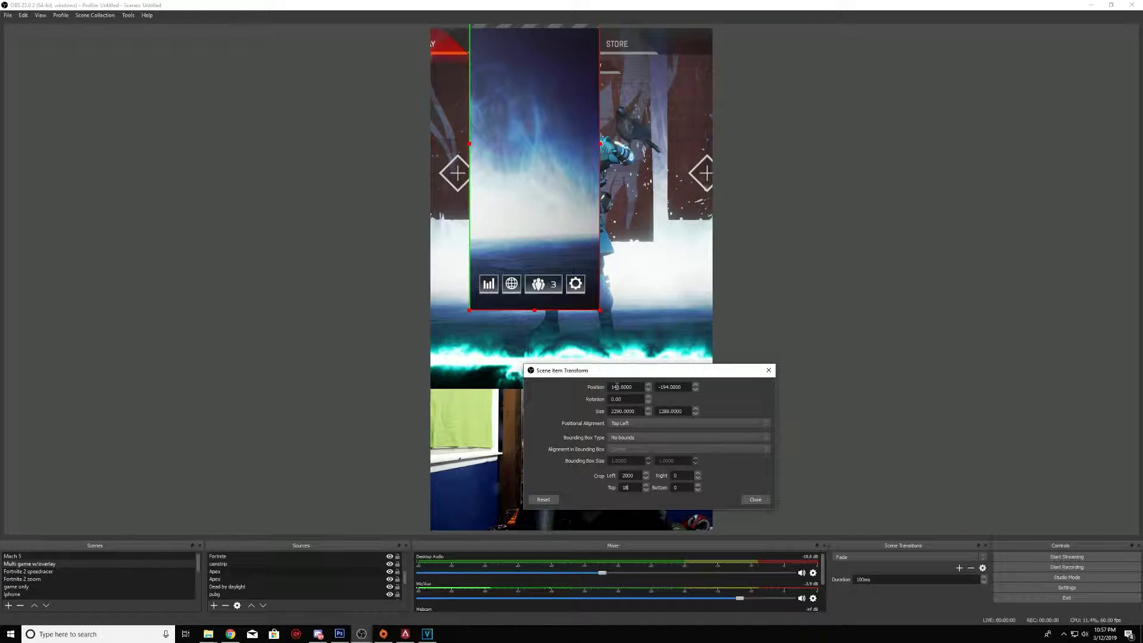
pyautogui.moveTo(543, 166); pyautogui.dragTo(529, 226)
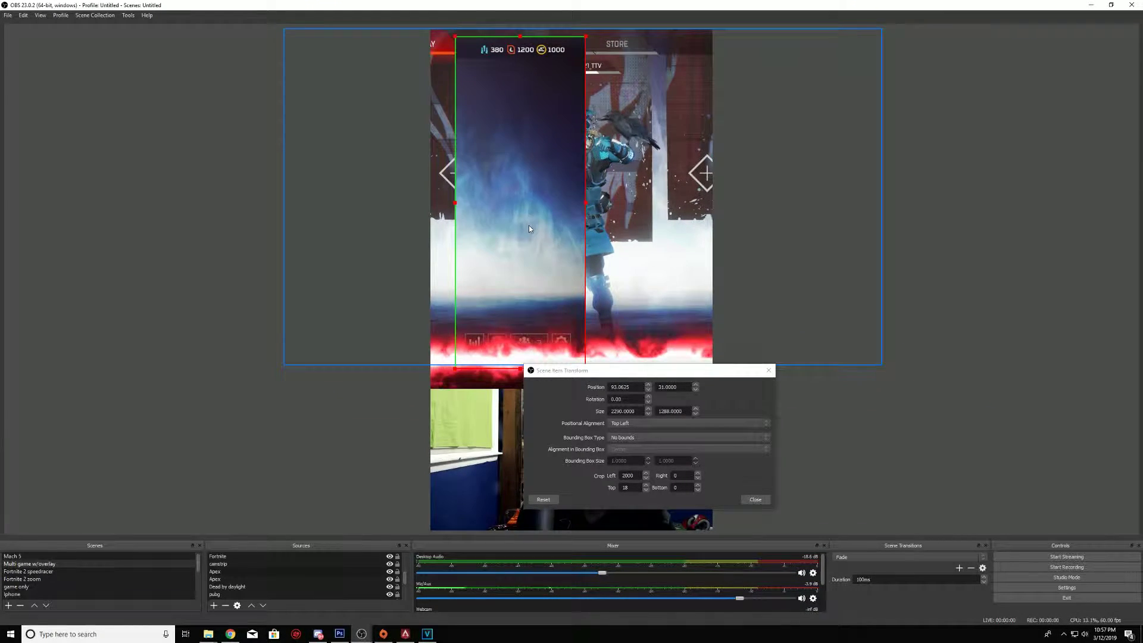
# Set the Apex copy's top crop to 1260 and bottom crop to 60, isolating the menu-icon strip.
pyautogui.click(638, 494)
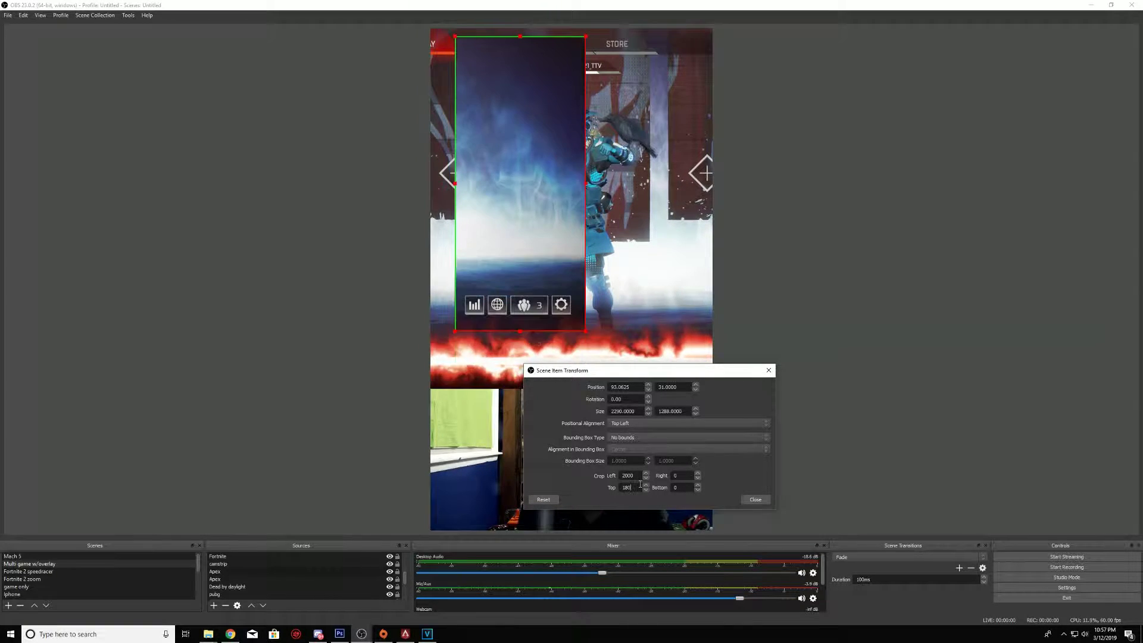
pyautogui.press('BackSpace')
pyautogui.press('BackSpace')
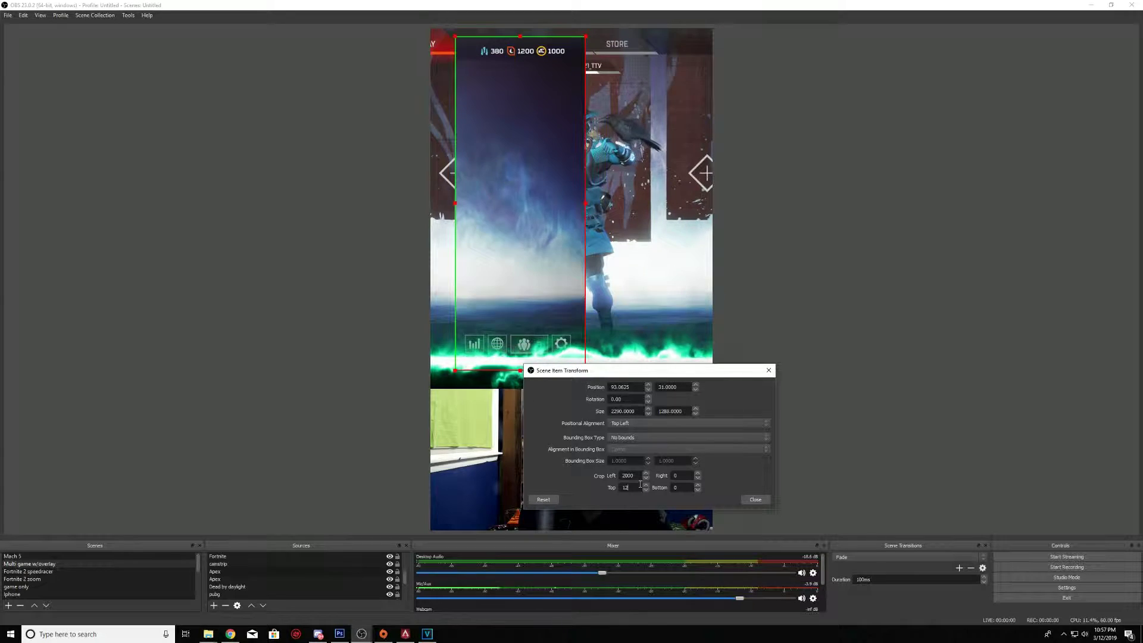
pyautogui.write('120')
pyautogui.press('BackSpace')
pyautogui.press('BackSpace')
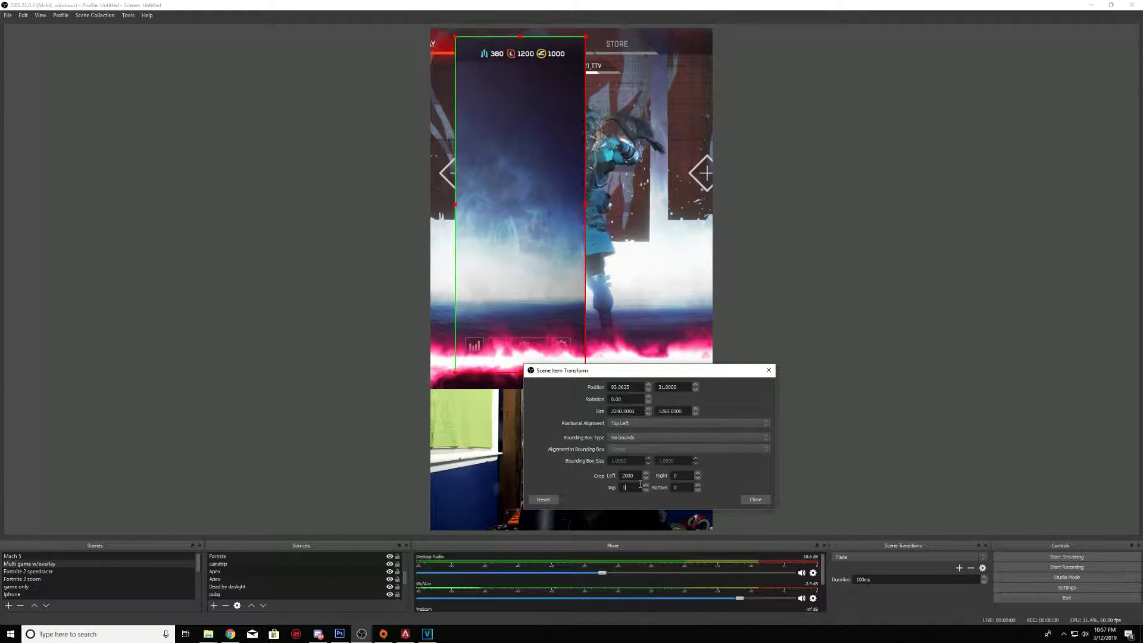
pyautogui.write('359')
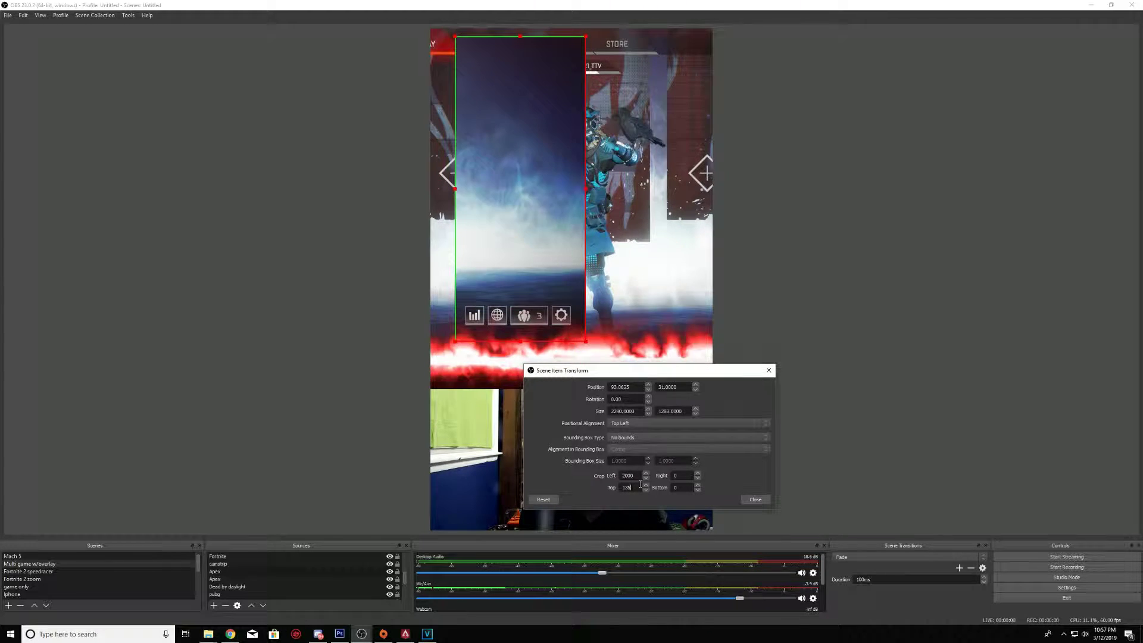
pyautogui.press('BackSpace')
pyautogui.press('BackSpace')
pyautogui.press('BackSpace')
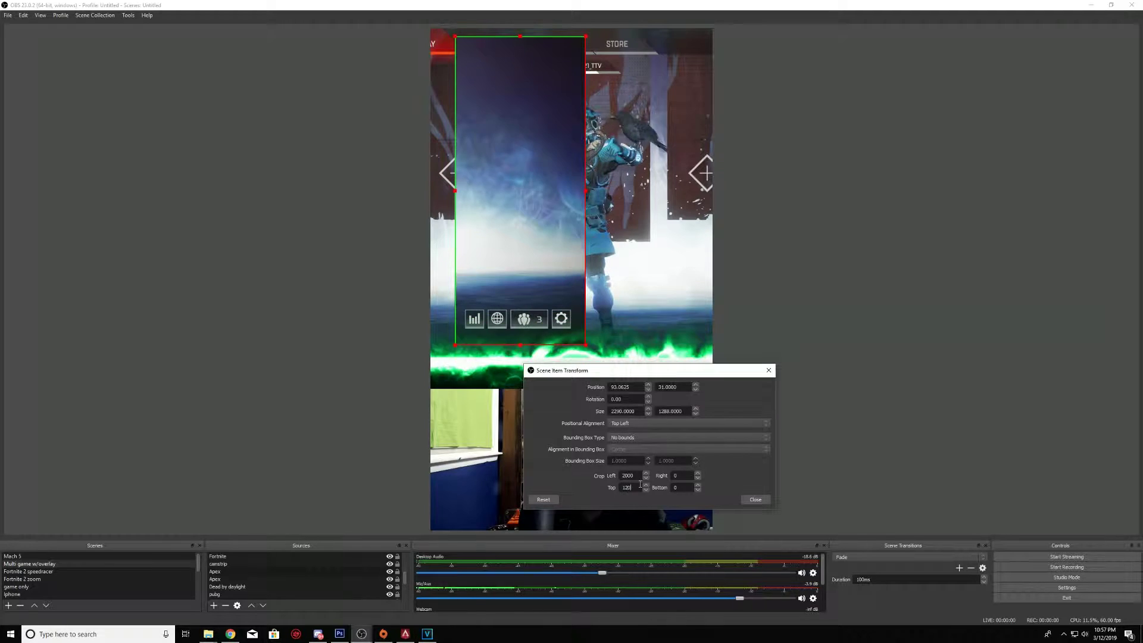
pyautogui.press('BackSpace')
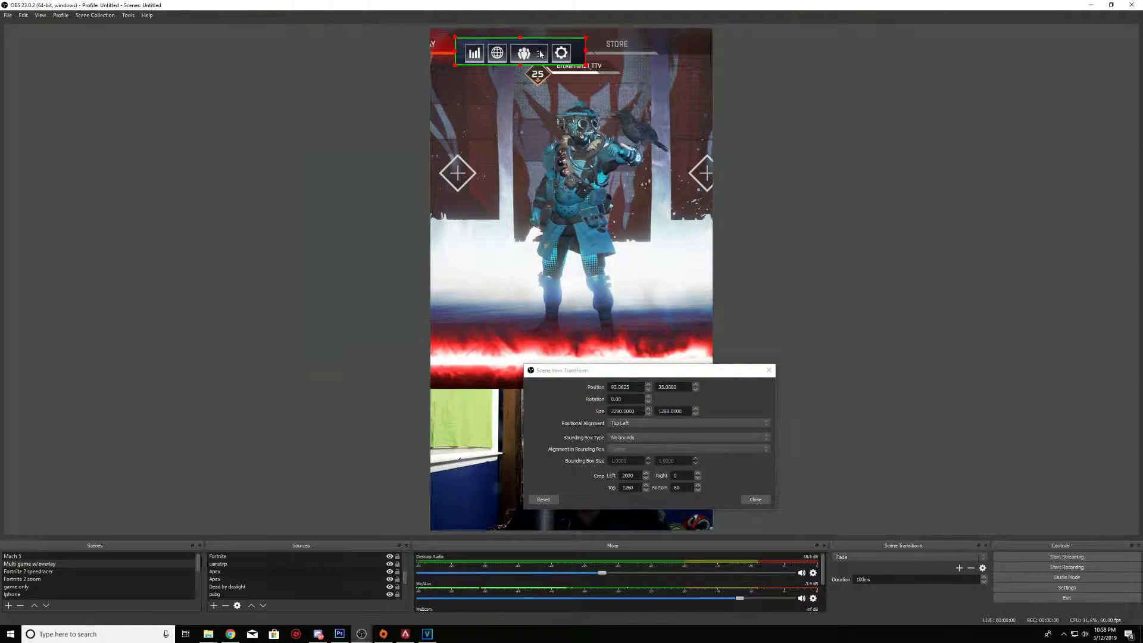
# Move the glowing strip up near the canvas top and place the menu-icon strip against the right canvas edge, directly above the webcam.
pyautogui.moveTo(537, 52); pyautogui.dragTo(694, 335)
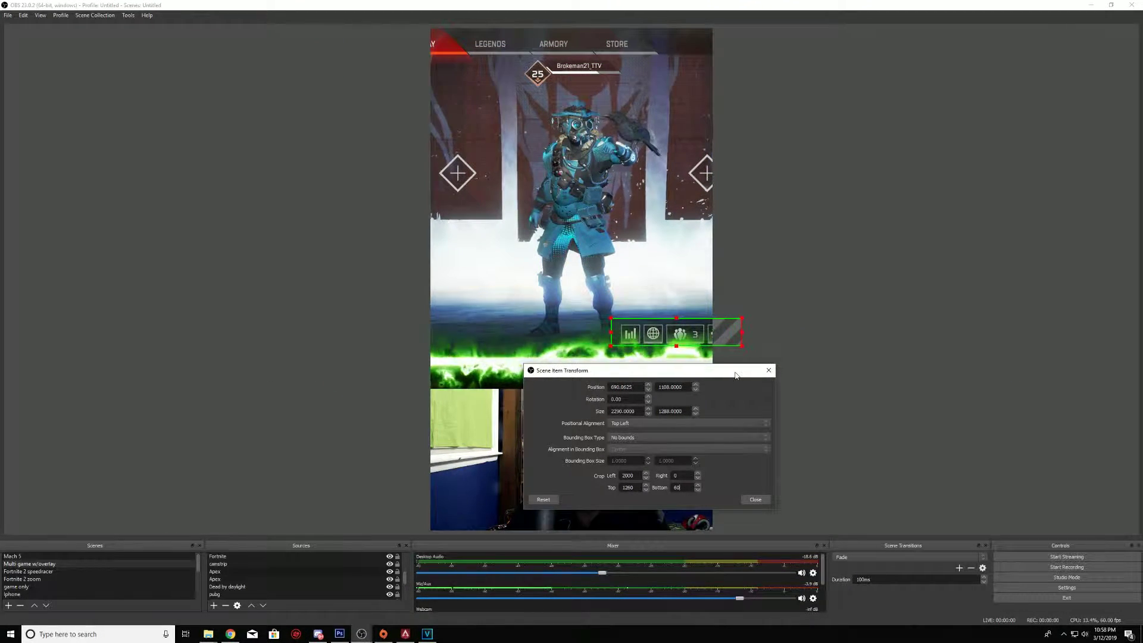
pyautogui.click(757, 500)
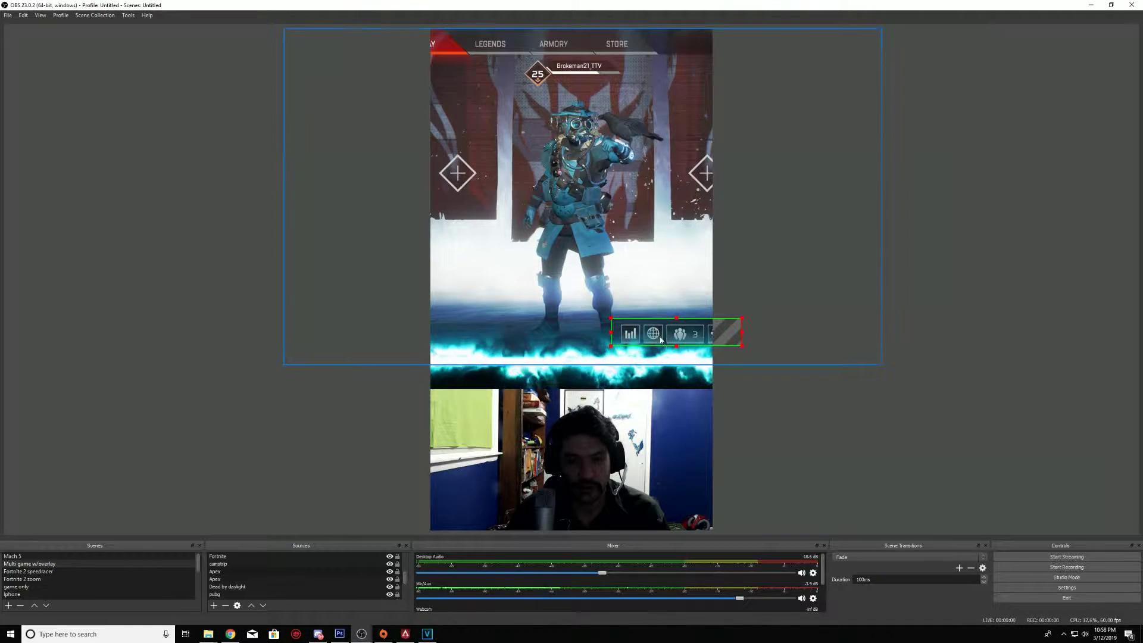
pyautogui.moveTo(662, 341); pyautogui.dragTo(623, 424)
pyautogui.click(626, 364)
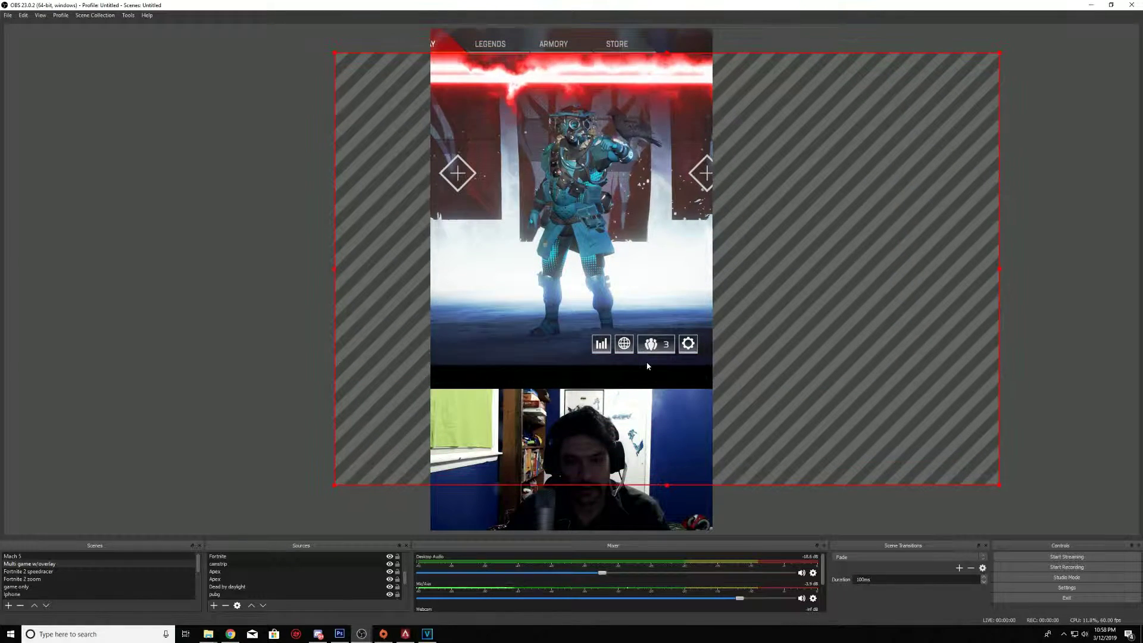
pyautogui.moveTo(649, 349); pyautogui.dragTo(665, 379)
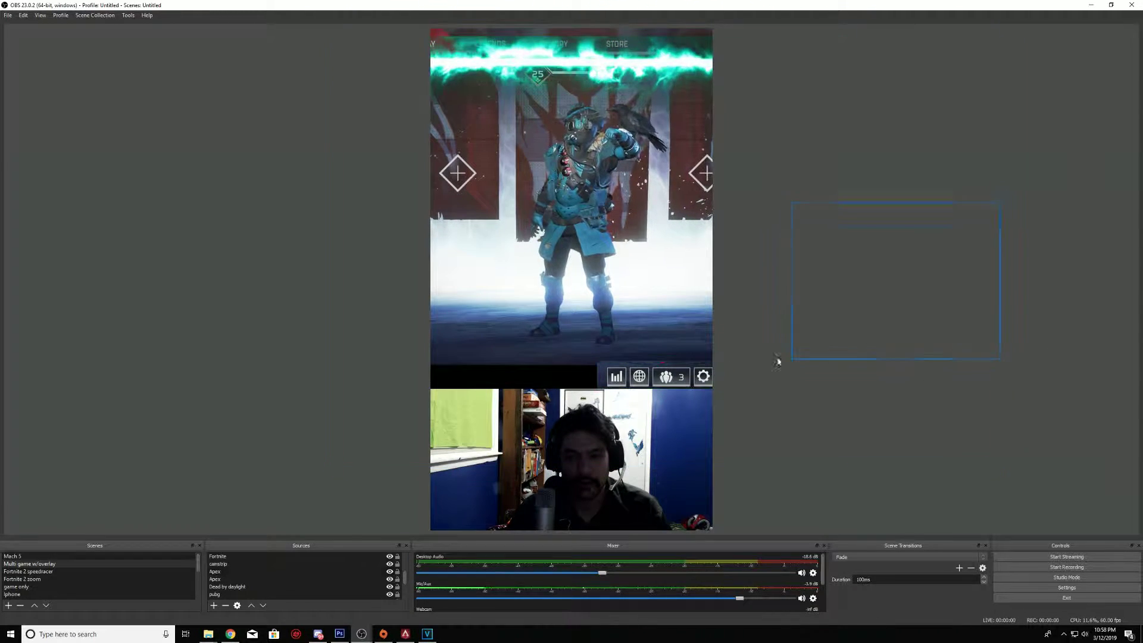
# Move the webcam up slightly, then shrink the main Apex capture at the canvas top and recentre its character on the canvas.
pyautogui.moveTo(509, 437); pyautogui.dragTo(517, 425)
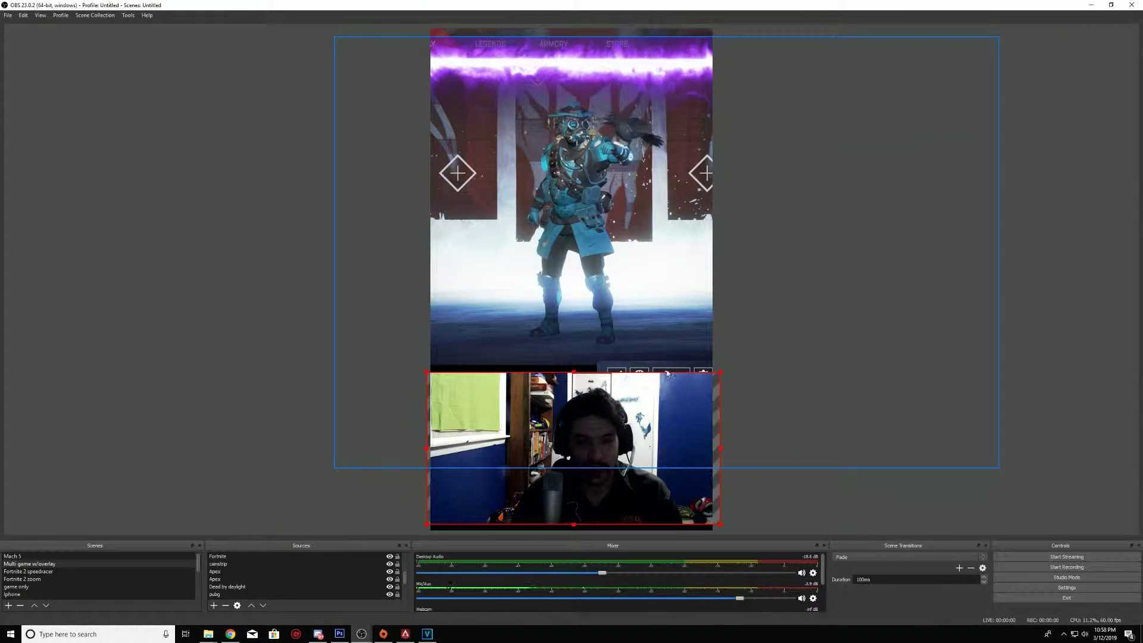
pyautogui.click(661, 268)
pyautogui.click(668, 262)
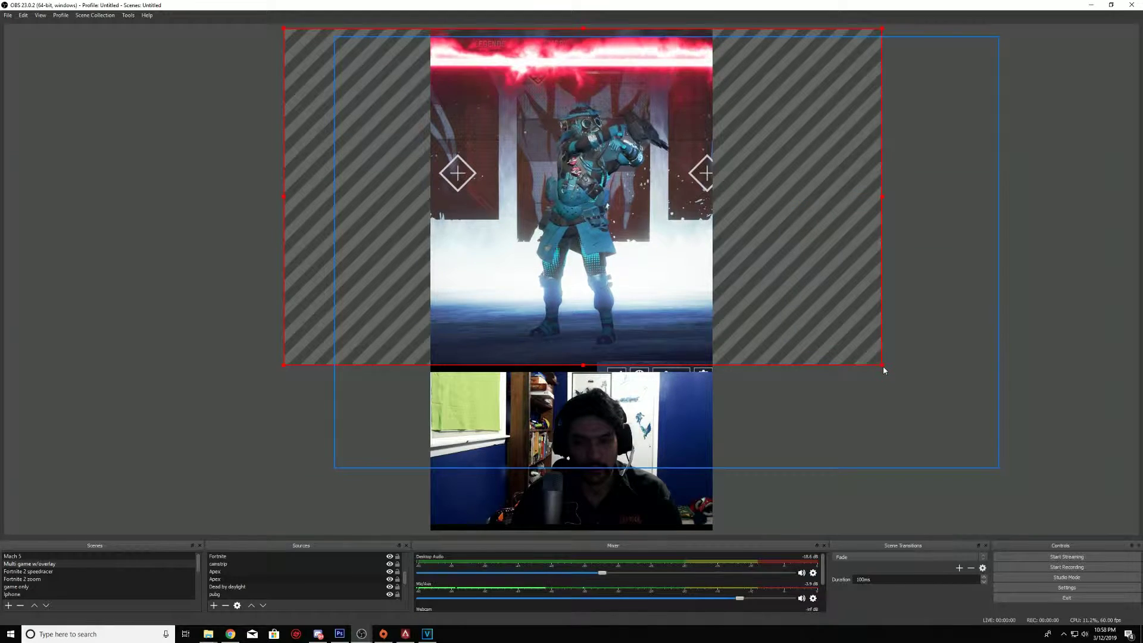
pyautogui.moveTo(884, 370); pyautogui.dragTo(760, 300)
pyautogui.moveTo(578, 240); pyautogui.dragTo(645, 241)
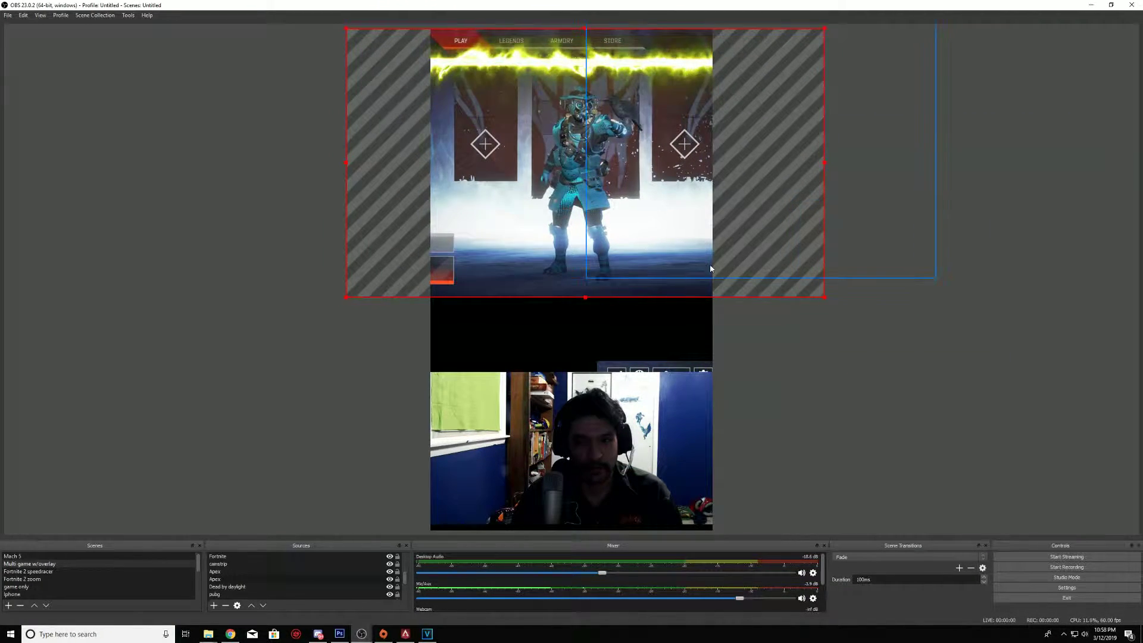
pyautogui.moveTo(710, 269); pyautogui.dragTo(690, 282)
# Move the menu-icon strip up so it sits directly beneath the shrunken Apex capture at the right canvas edge.
pyautogui.moveTo(653, 368); pyautogui.dragTo(651, 305)
pyautogui.click(656, 373)
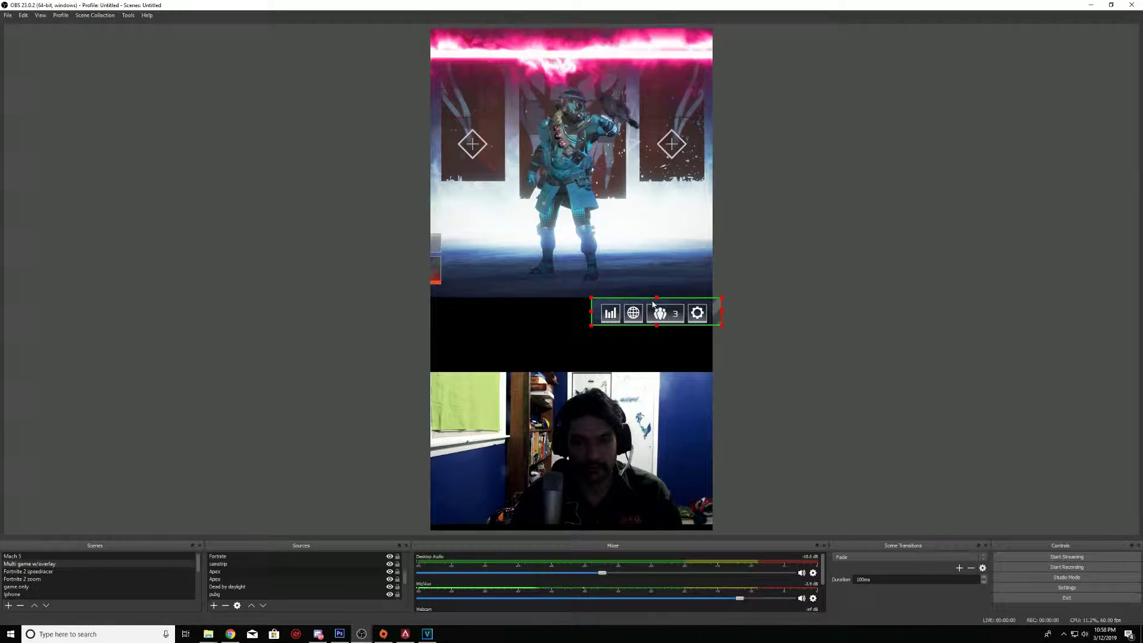
# Shift the main Apex capture slightly to the right within the canvas, keeping it flush with the canvas top.
pyautogui.click(506, 286)
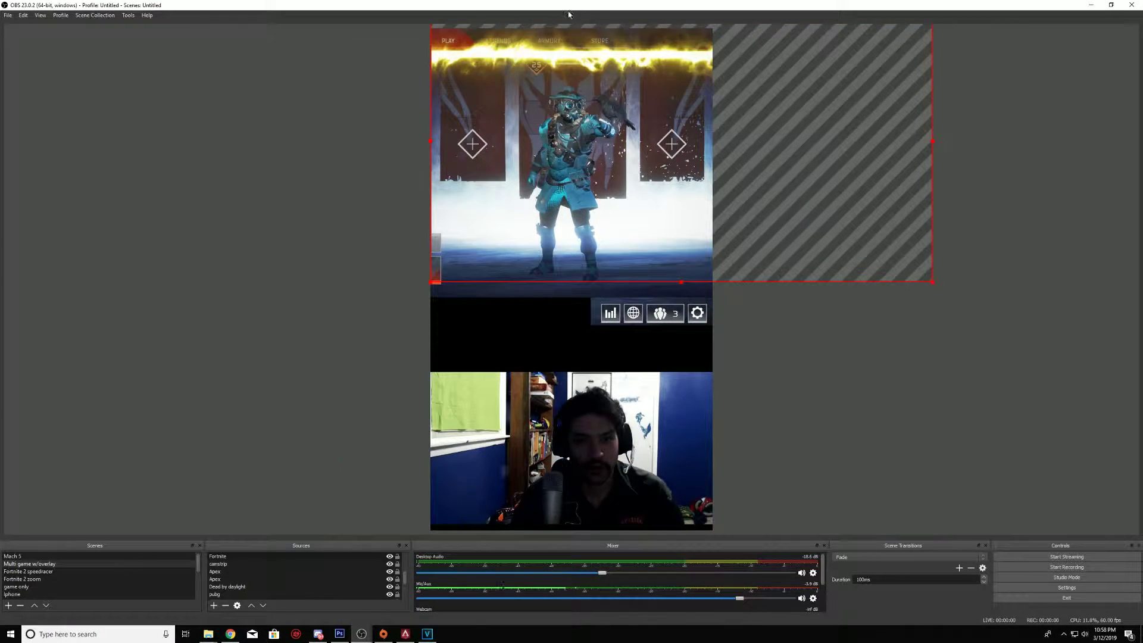
pyautogui.click(471, 44)
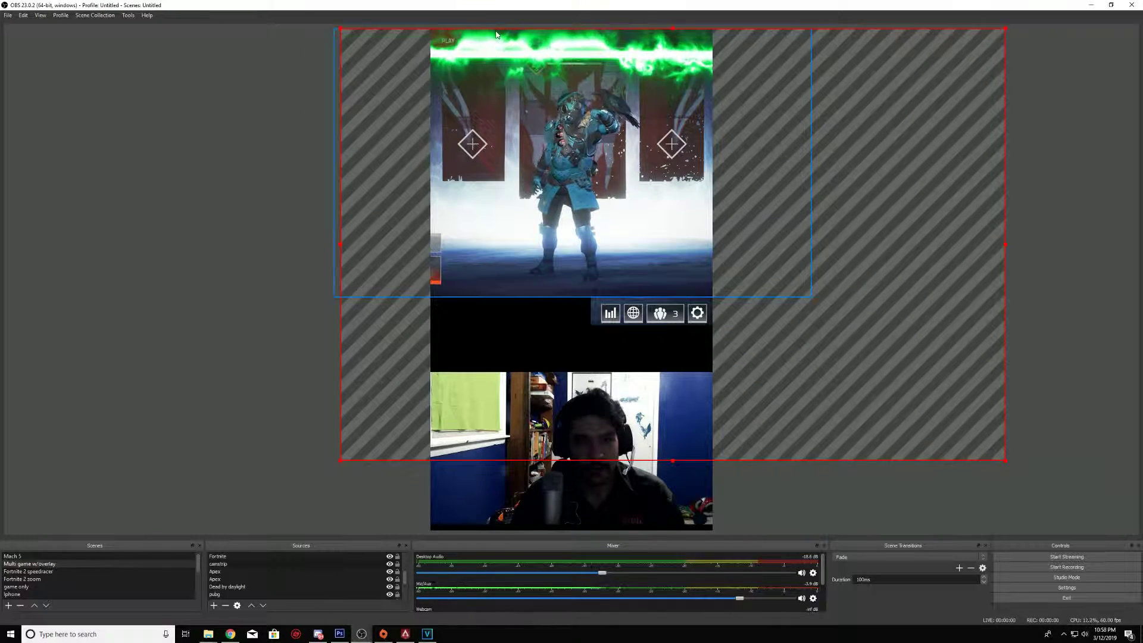
pyautogui.click(497, 34)
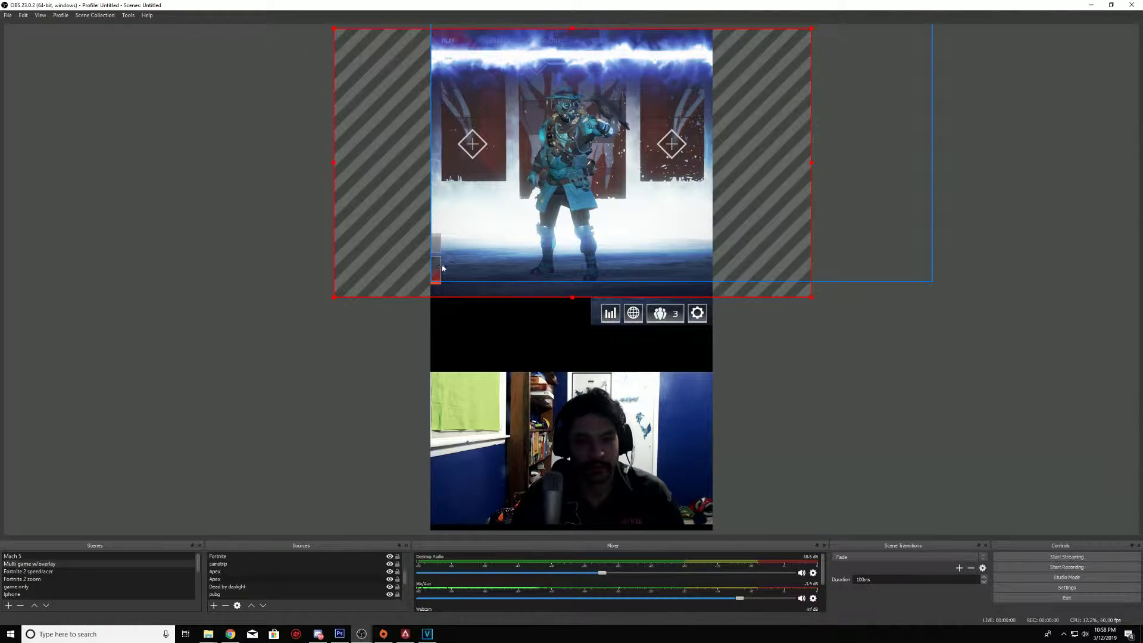
pyautogui.moveTo(518, 190); pyautogui.dragTo(539, 191)
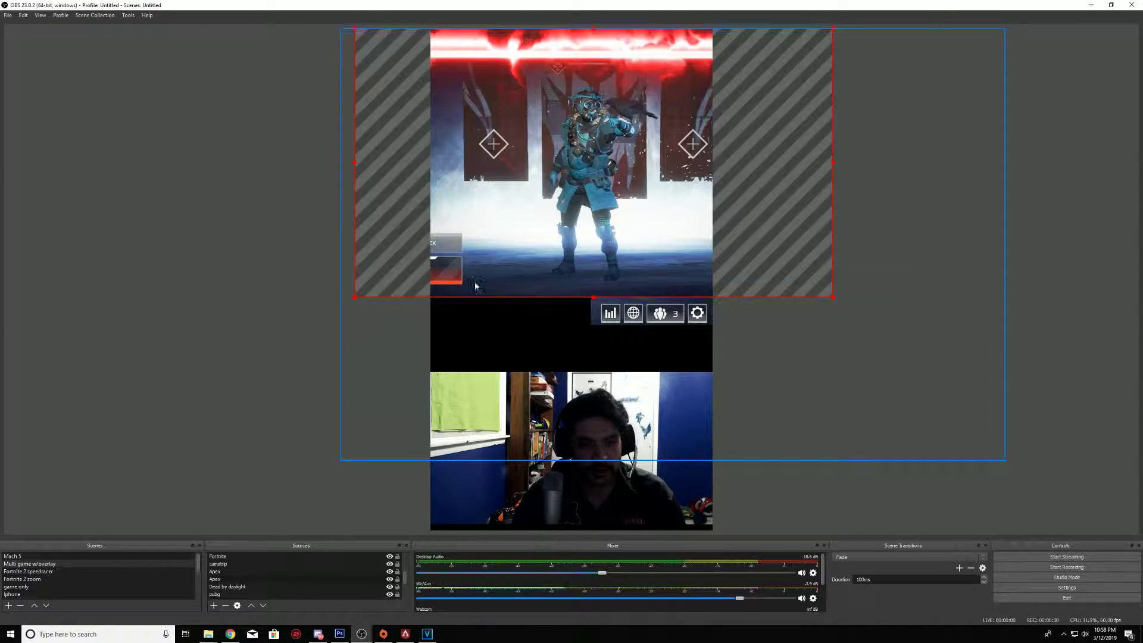
pyautogui.click(466, 322)
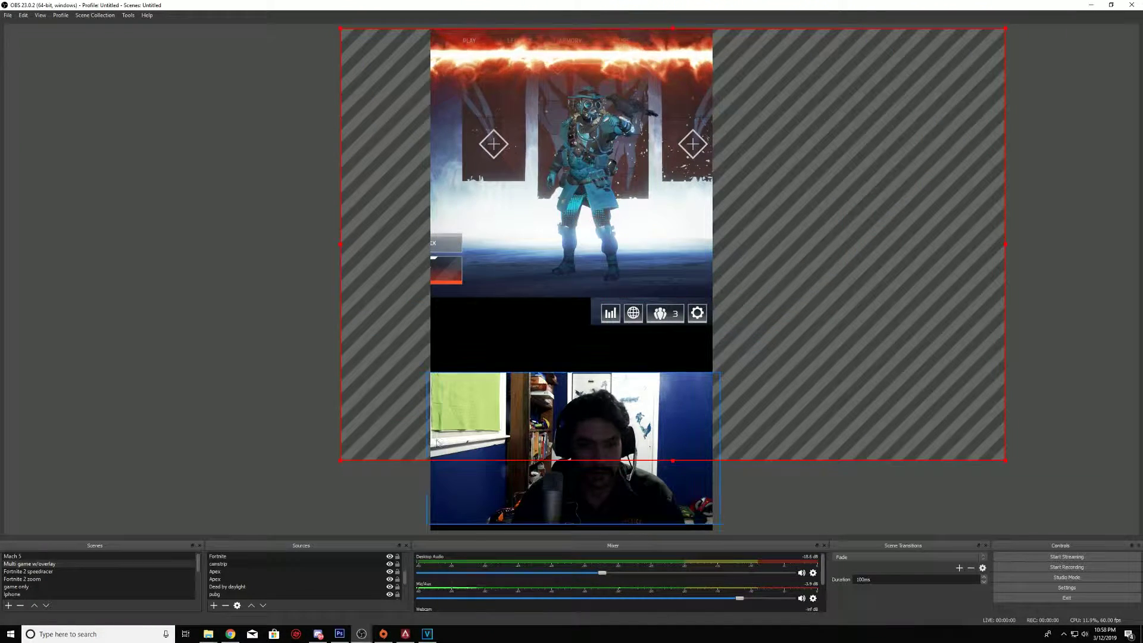
# Paste a reference copy of the Apex source and reorder it below the webcam, directly above the existing Apex sources.
pyautogui.rightClick(219, 575)
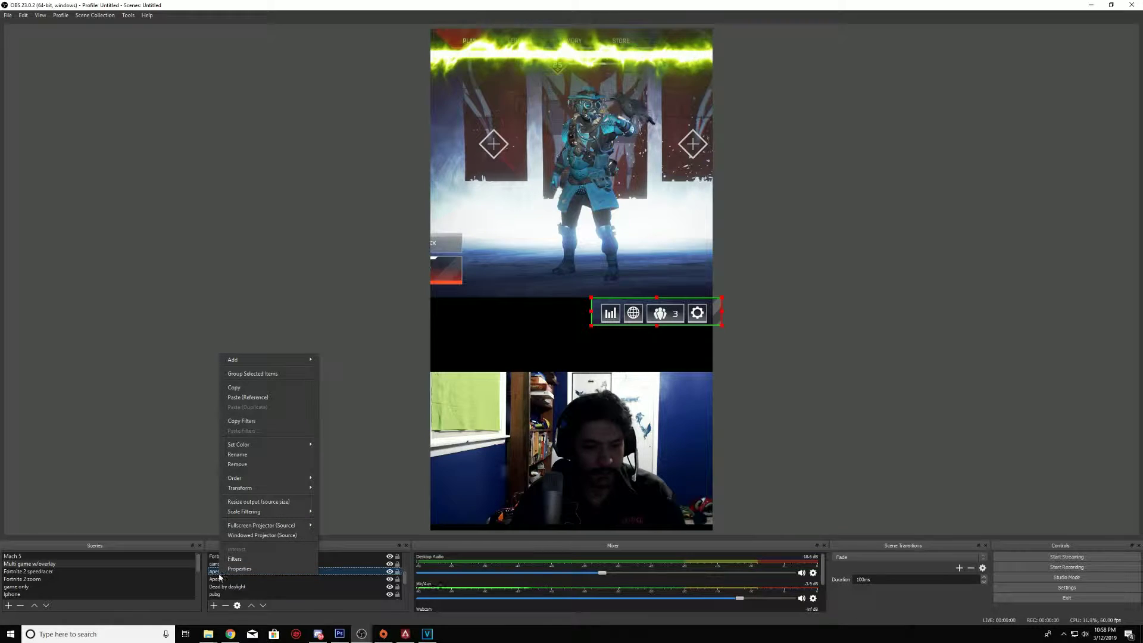
pyautogui.click(256, 397)
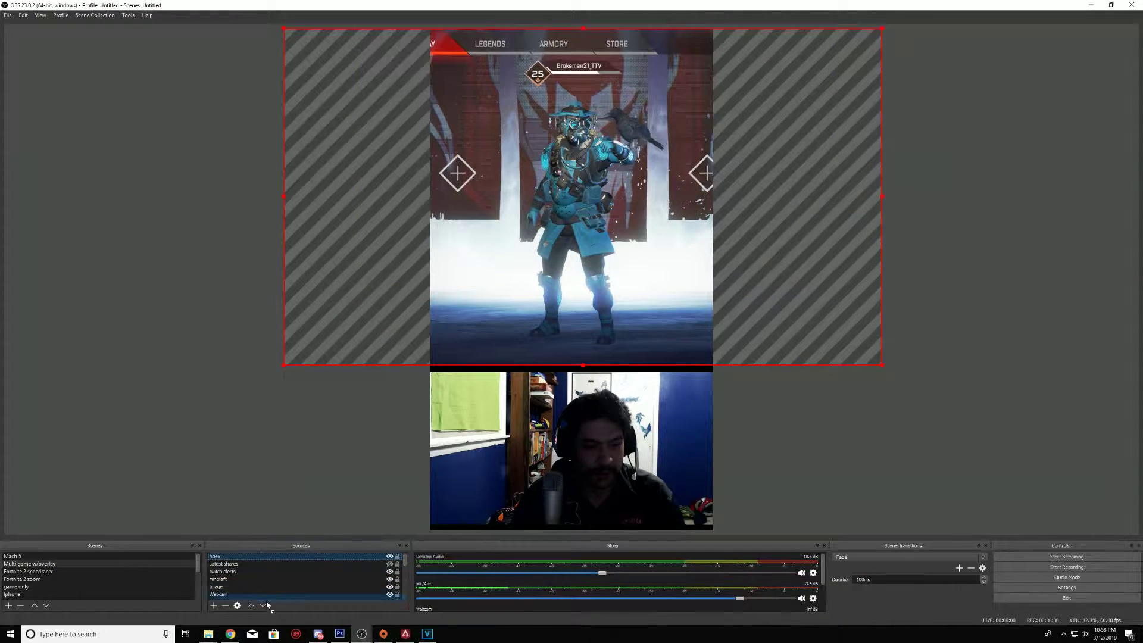
pyautogui.click(277, 556)
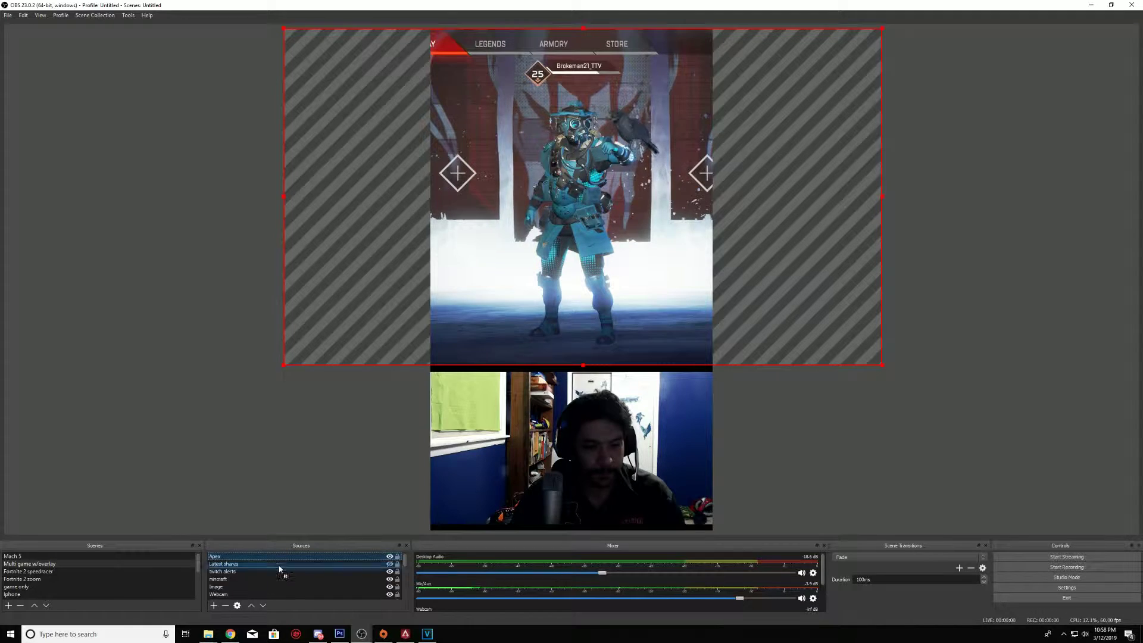
pyautogui.moveTo(280, 569); pyautogui.dragTo(256, 595)
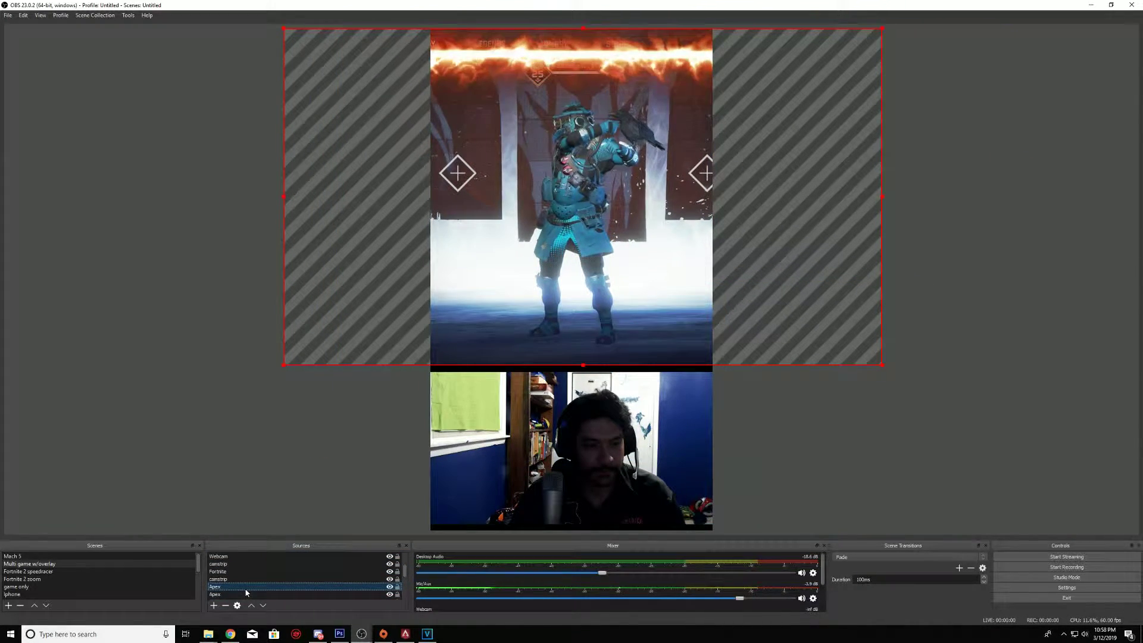
# Open the new Apex copy's transform settings and shift the copy right and up so its READY button area is on the canvas.
pyautogui.rightClick(572, 267)
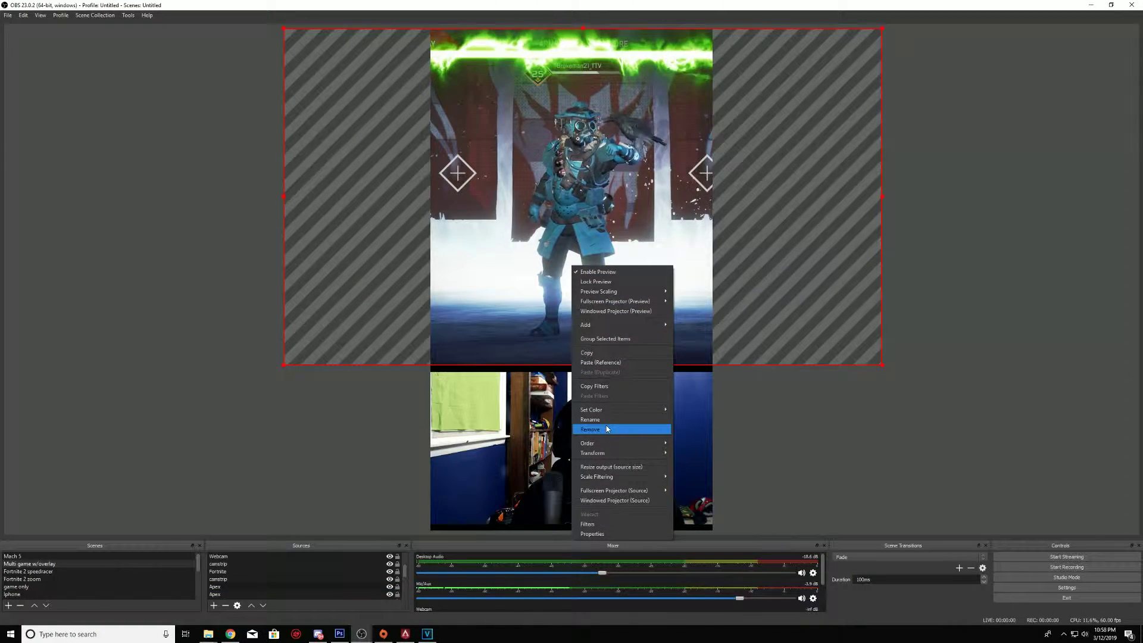
pyautogui.moveTo(613, 453)
pyautogui.click(691, 455)
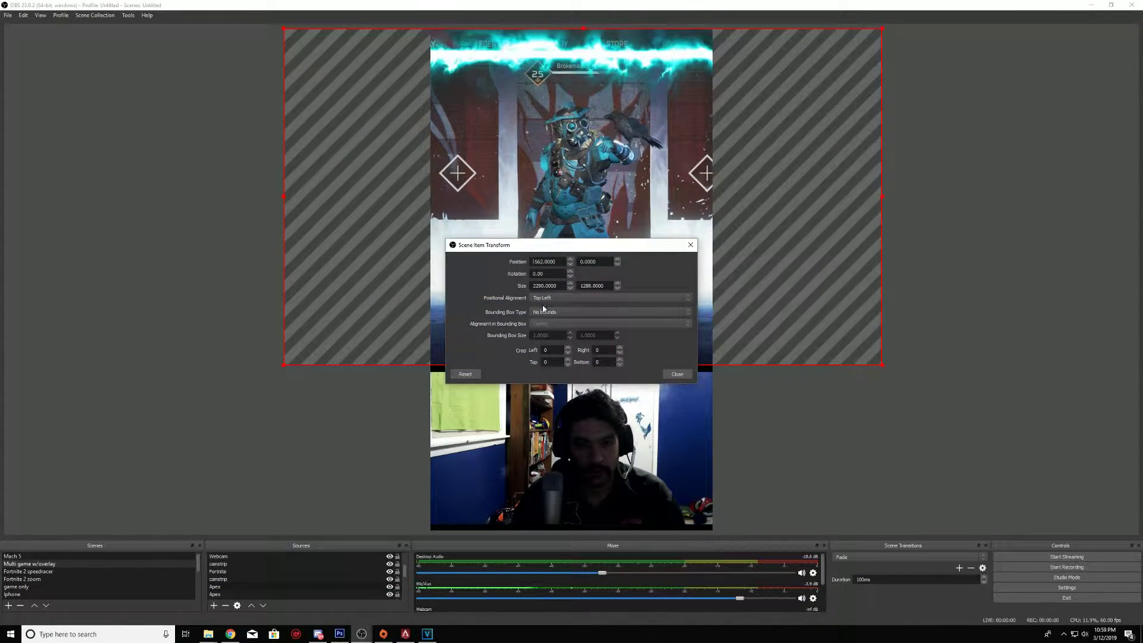
pyautogui.moveTo(521, 186); pyautogui.dragTo(710, 152)
pyautogui.moveTo(631, 248); pyautogui.dragTo(667, 369)
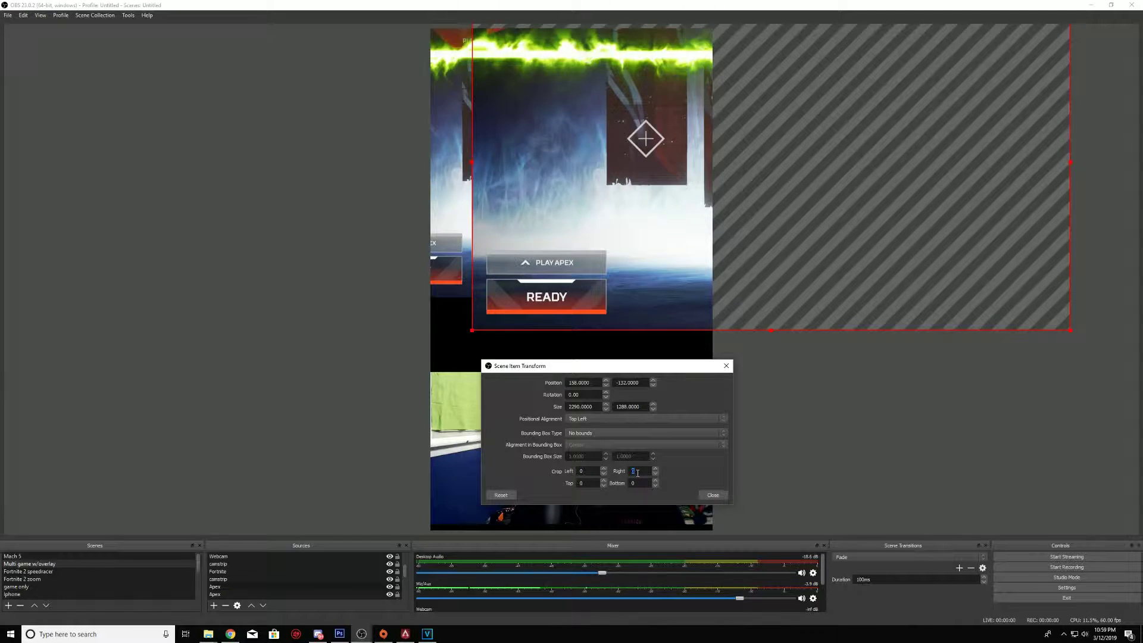
# Try right crops of 1800 and 2000 on the new Apex copy, then set its right crop to 1970.
pyautogui.write('1800')
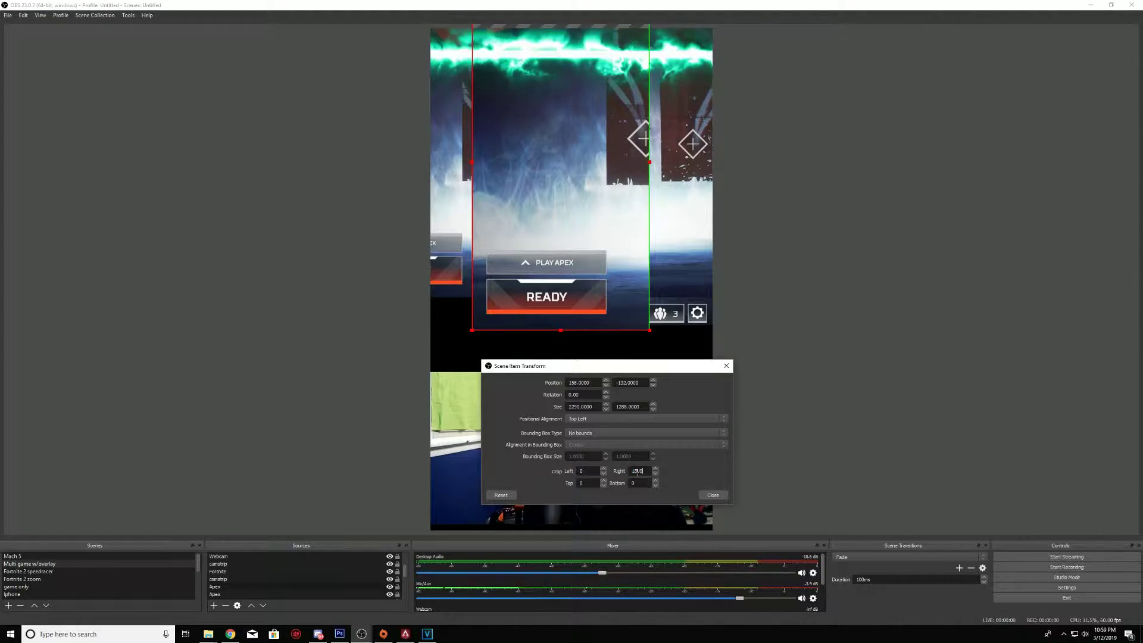
pyautogui.press('BackSpace')
pyautogui.press('BackSpace')
pyautogui.press('BackSpace')
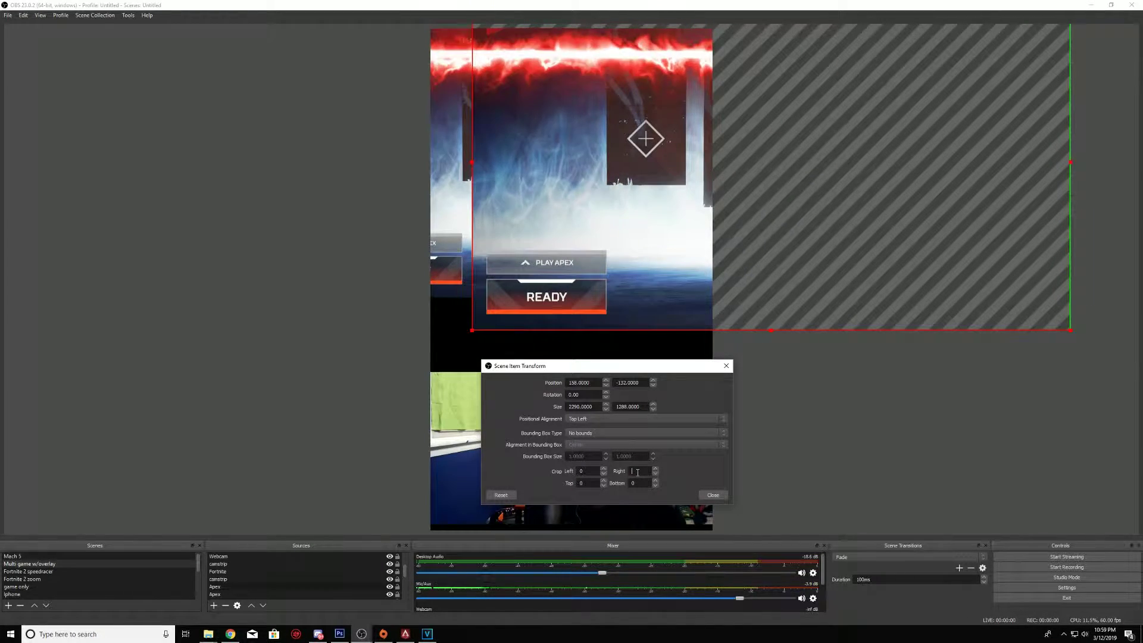
pyautogui.write('2000')
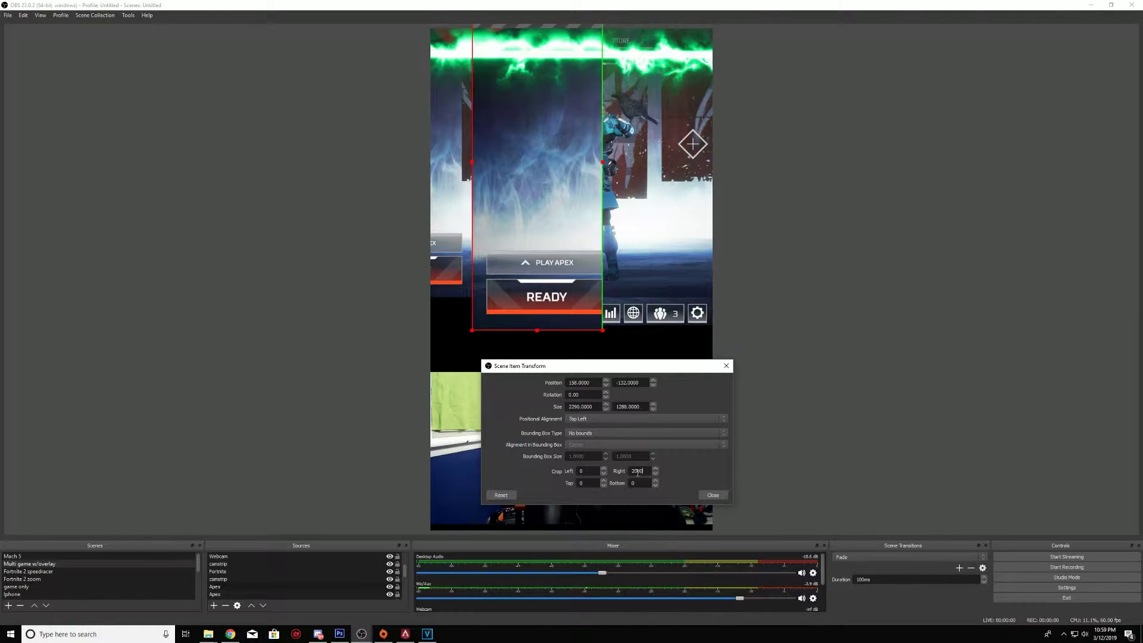
pyautogui.press('BackSpace')
pyautogui.press('BackSpace')
pyautogui.press('BackSpace')
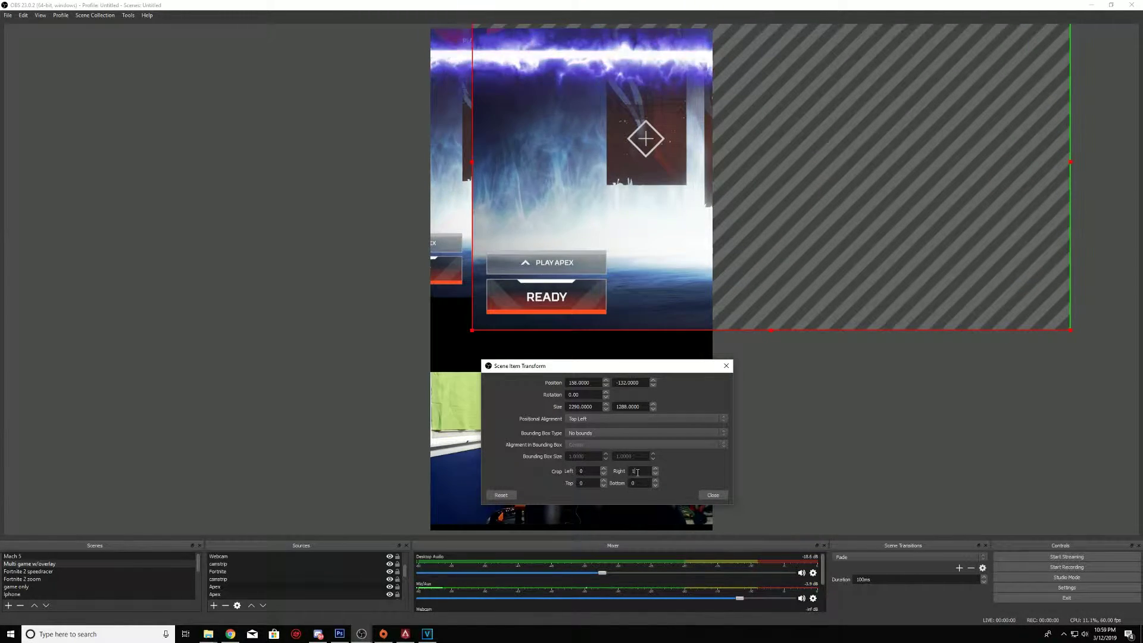
pyautogui.write('1500')
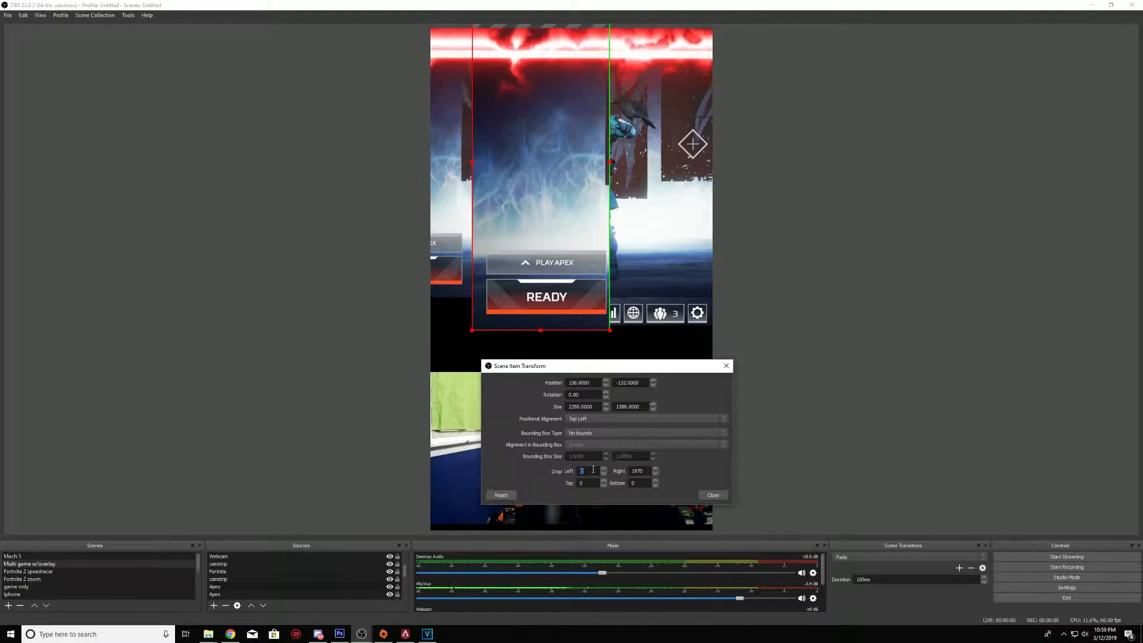
pyautogui.write('60')
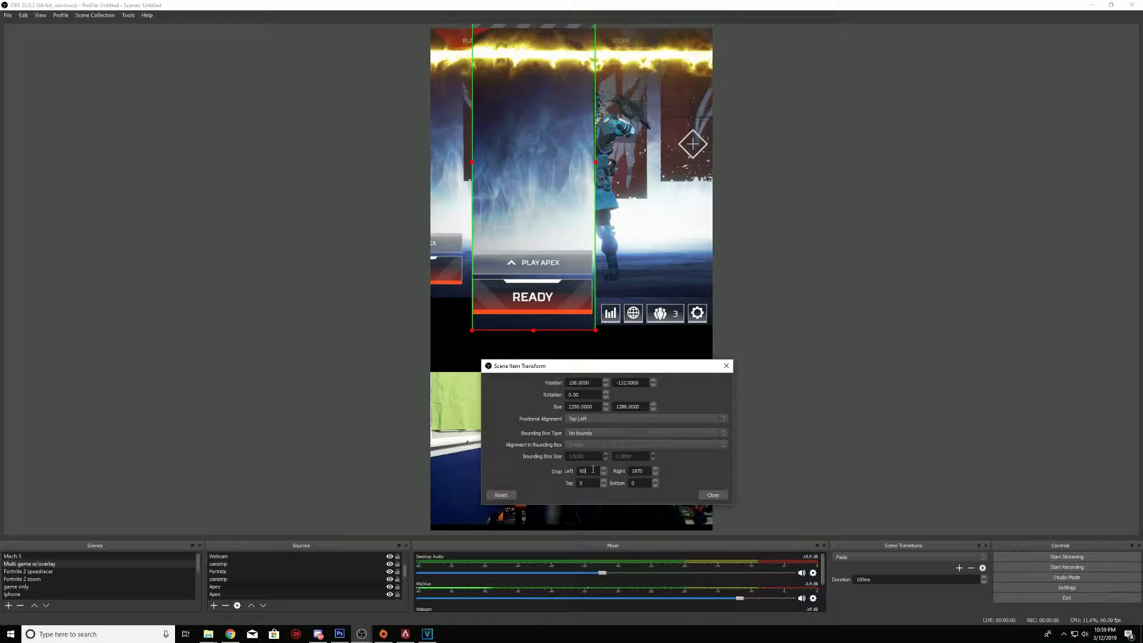
# Try a left crop of 60 on the Apex copy, then set its left crop to 50.
pyautogui.press('BackSpace')
pyautogui.write('50')
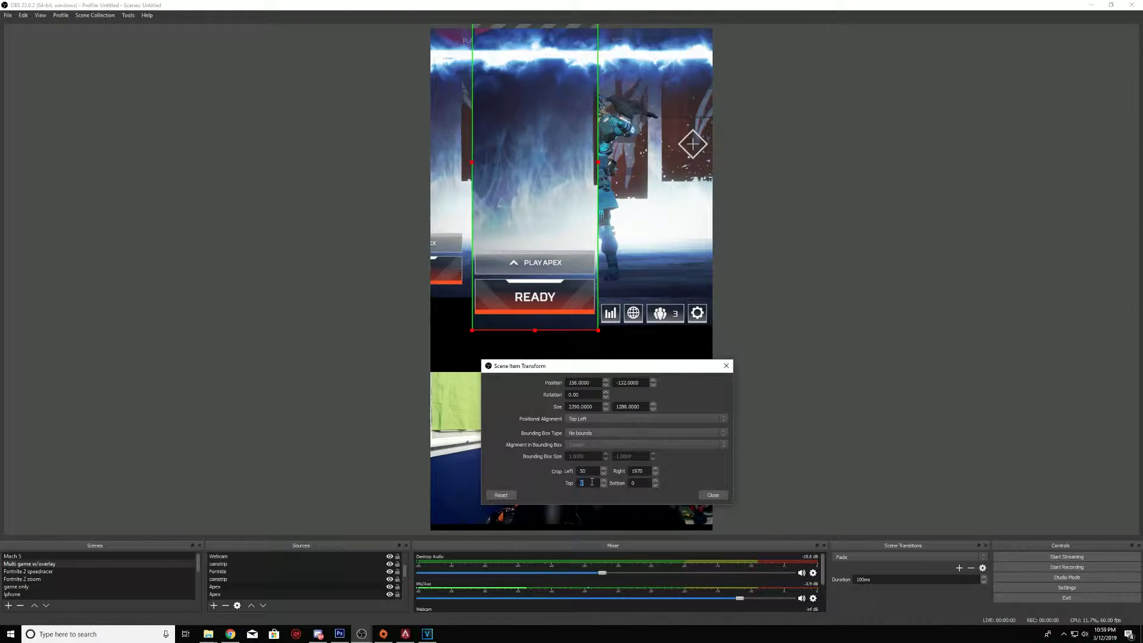
# Move the Apex copy down inside the canvas and set its top crop to 1080, isolating the PLAY APEX and READY buttons.
pyautogui.moveTo(533, 175); pyautogui.dragTo(540, 236)
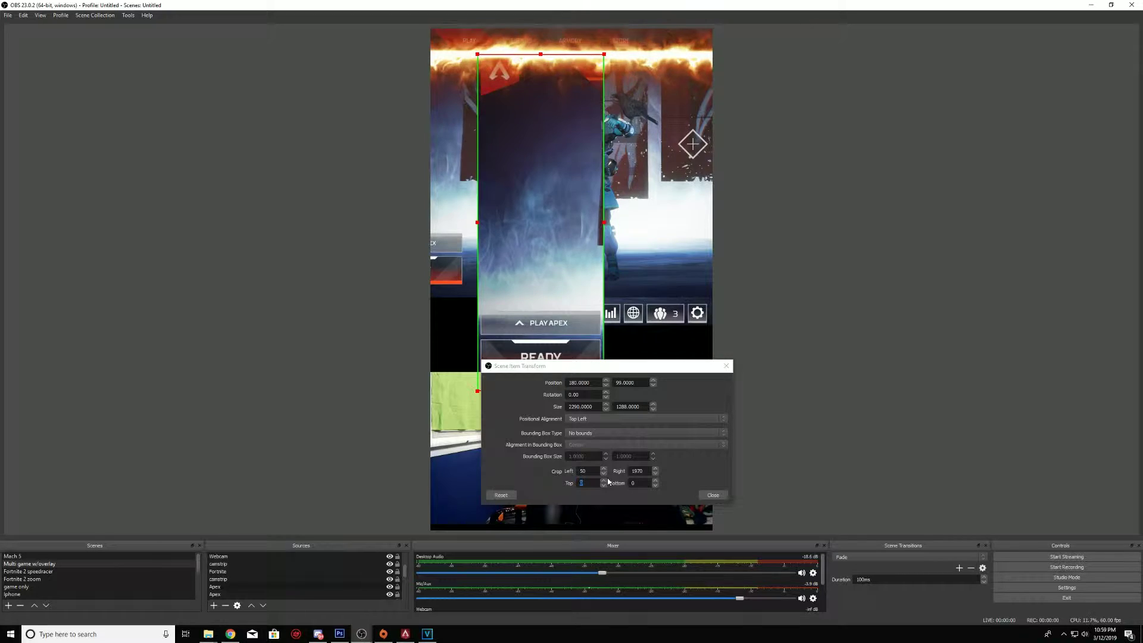
pyautogui.click(590, 484)
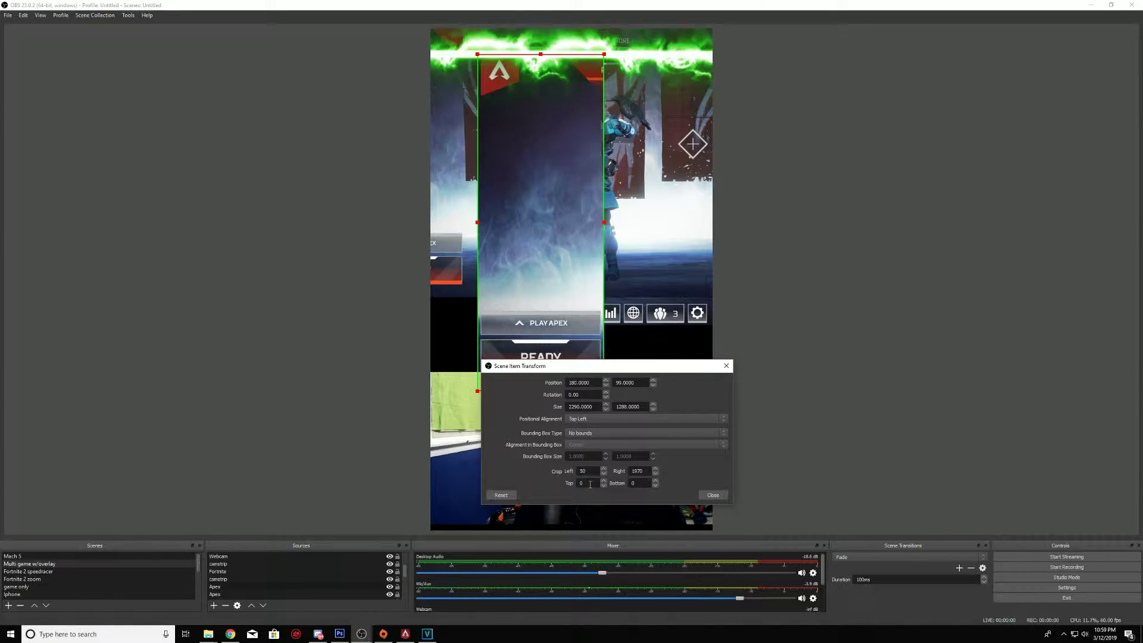
pyautogui.write('1600')
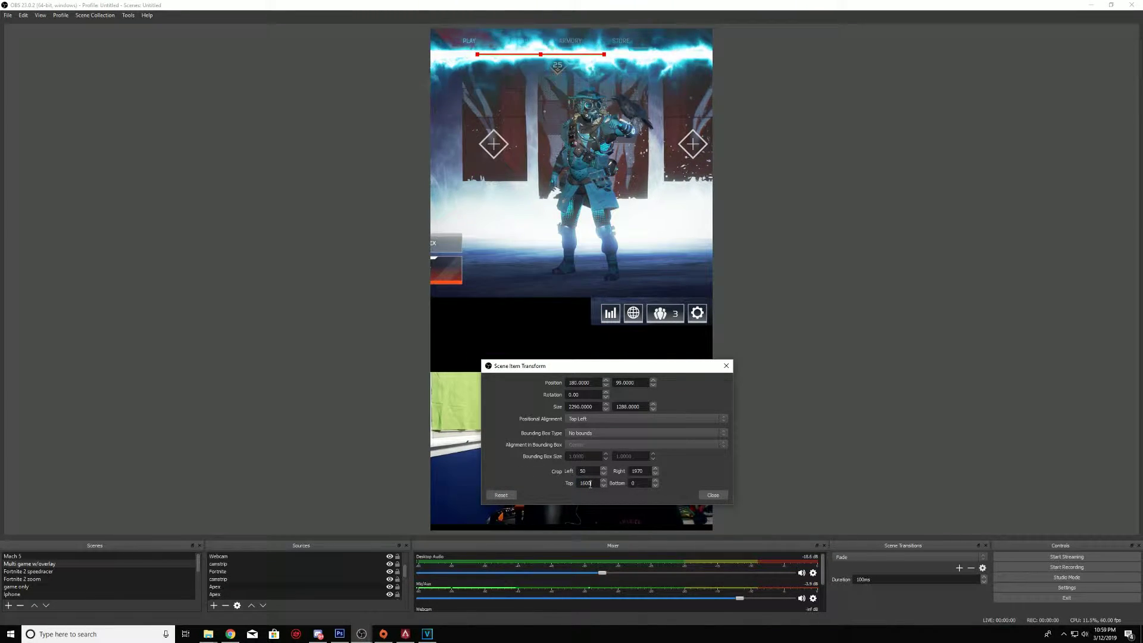
pyautogui.press('BackSpace')
pyautogui.press('BackSpace')
pyautogui.write('0')
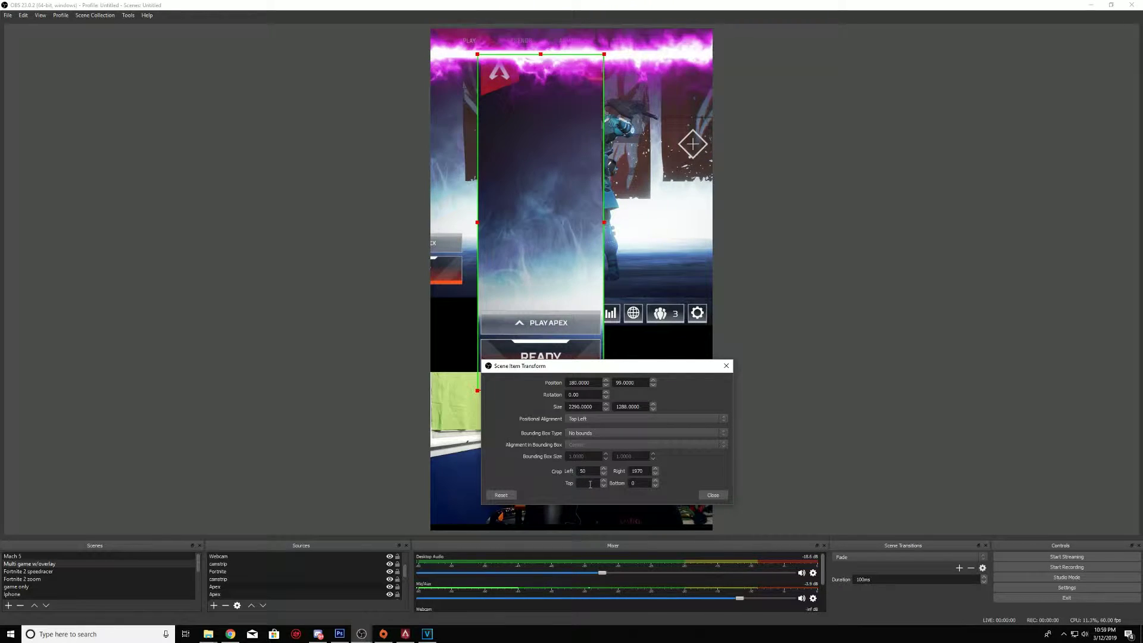
pyautogui.write('80')
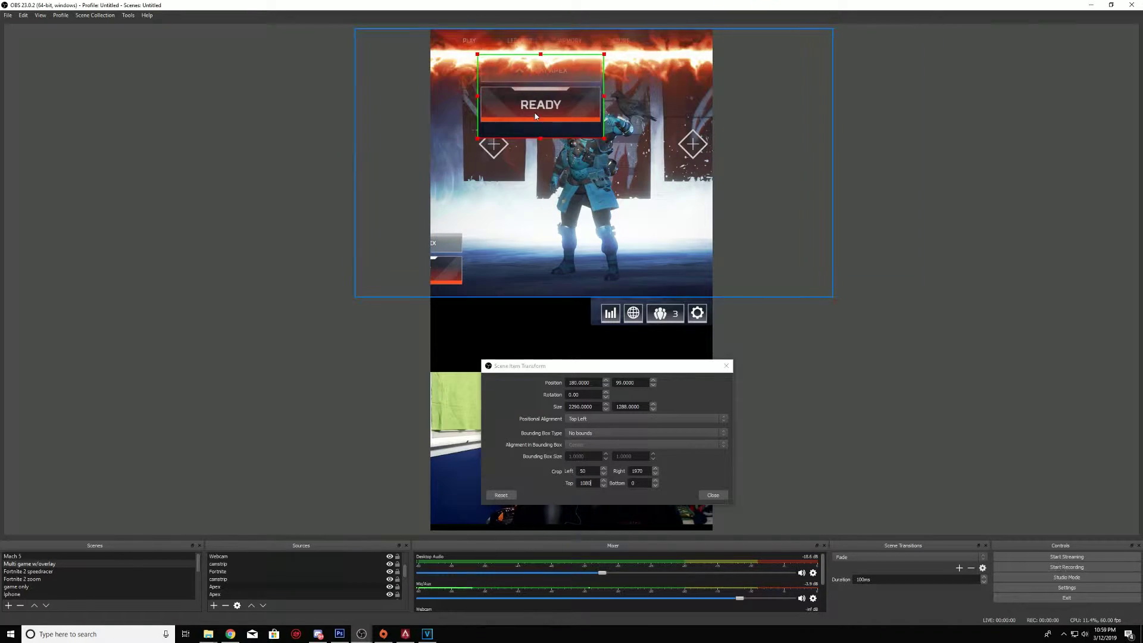
# Move the cropped button block down below the glowing strip and set its bottom crop to 50.
pyautogui.moveTo(551, 67); pyautogui.dragTo(563, 169)
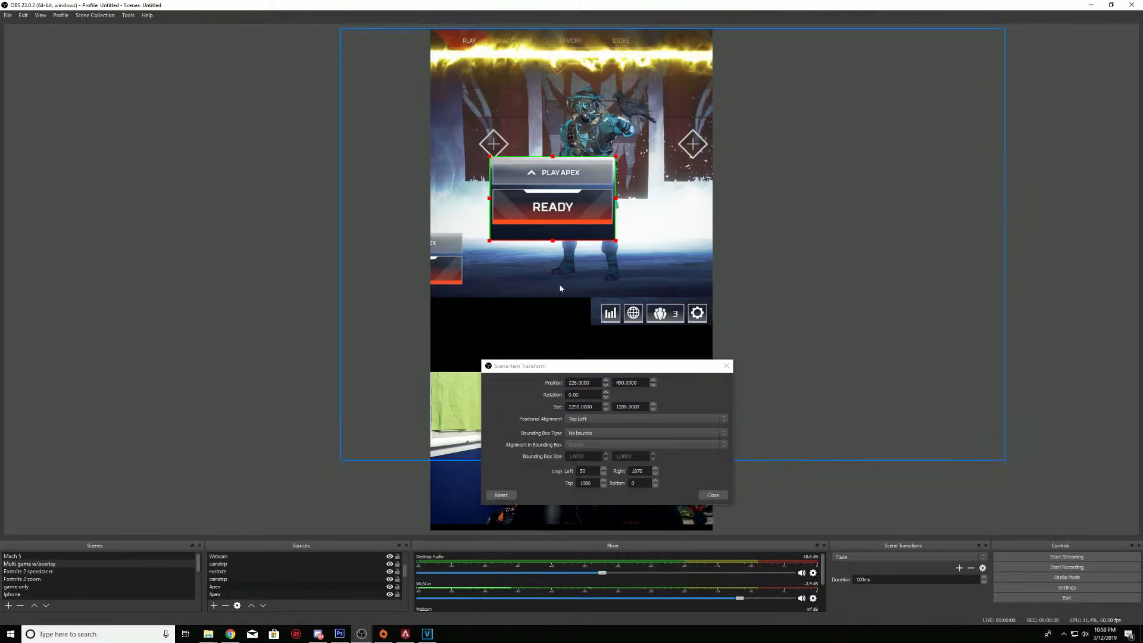
pyautogui.doubleClick(634, 483)
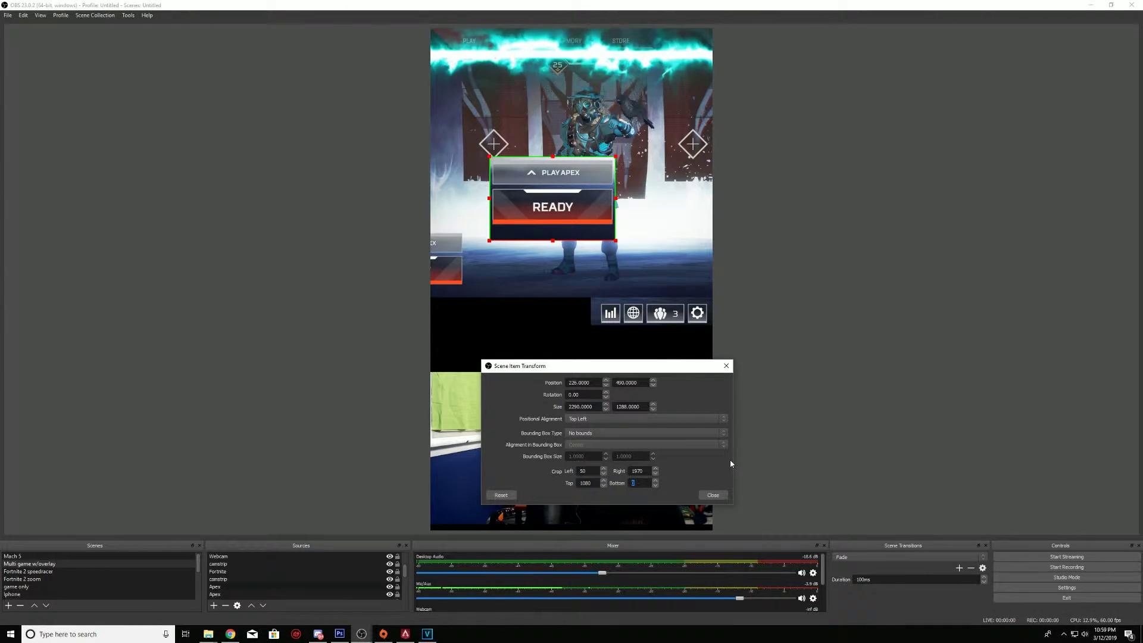
pyautogui.write('50')
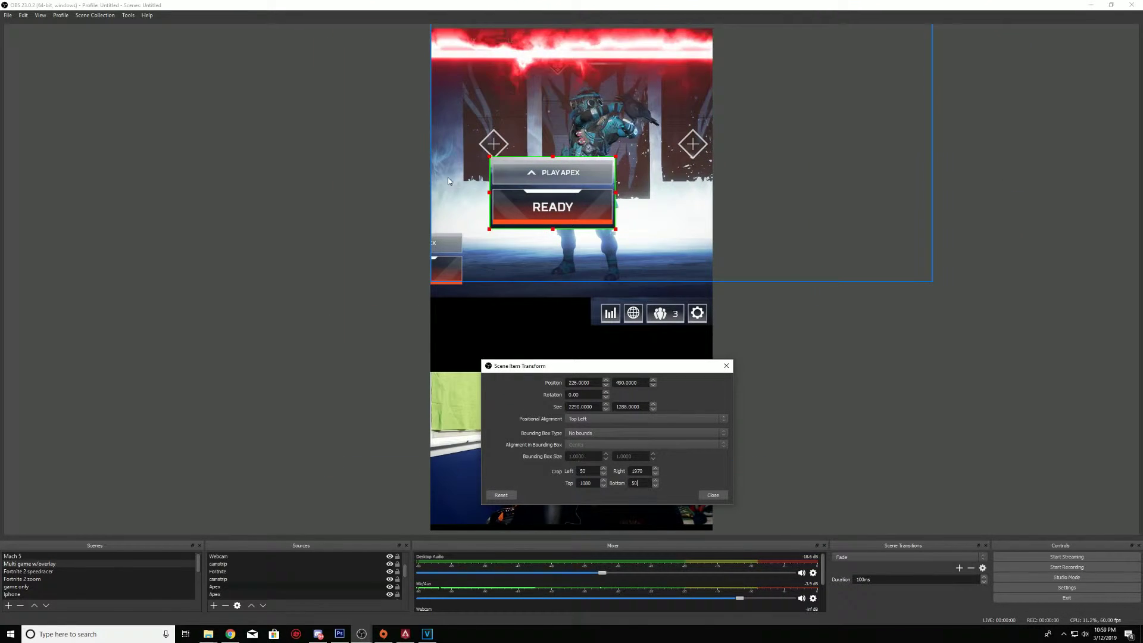
# Place the cropped READY button block against the left canvas edge, overlapping the main capture's lower edge, and close its transform settings.
pyautogui.moveTo(521, 209); pyautogui.dragTo(452, 314)
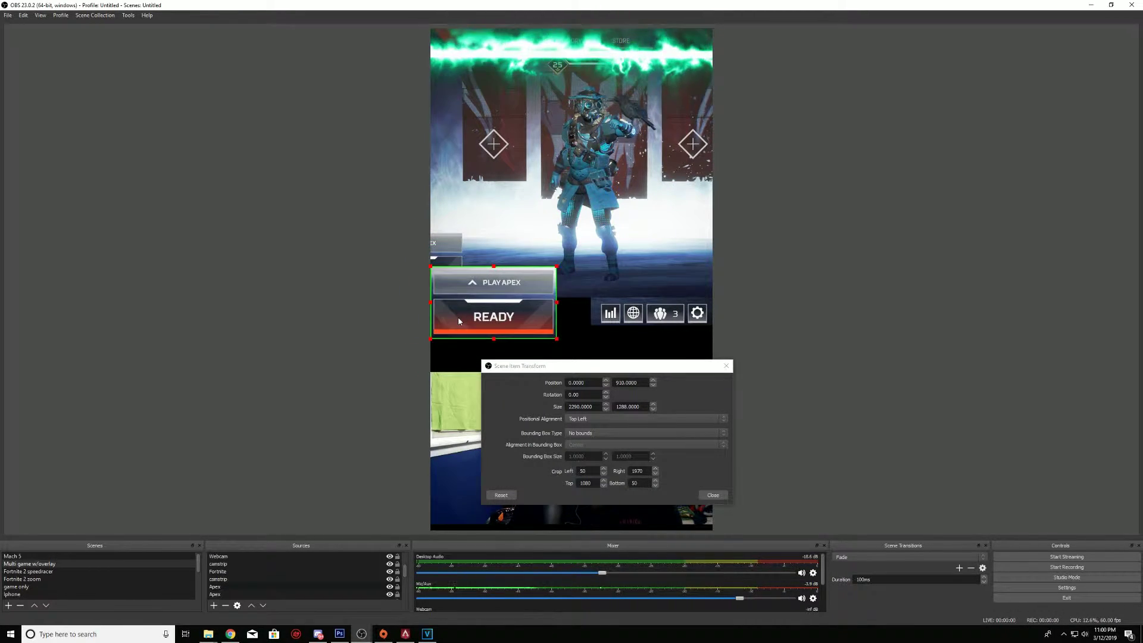
pyautogui.moveTo(459, 322); pyautogui.dragTo(458, 322)
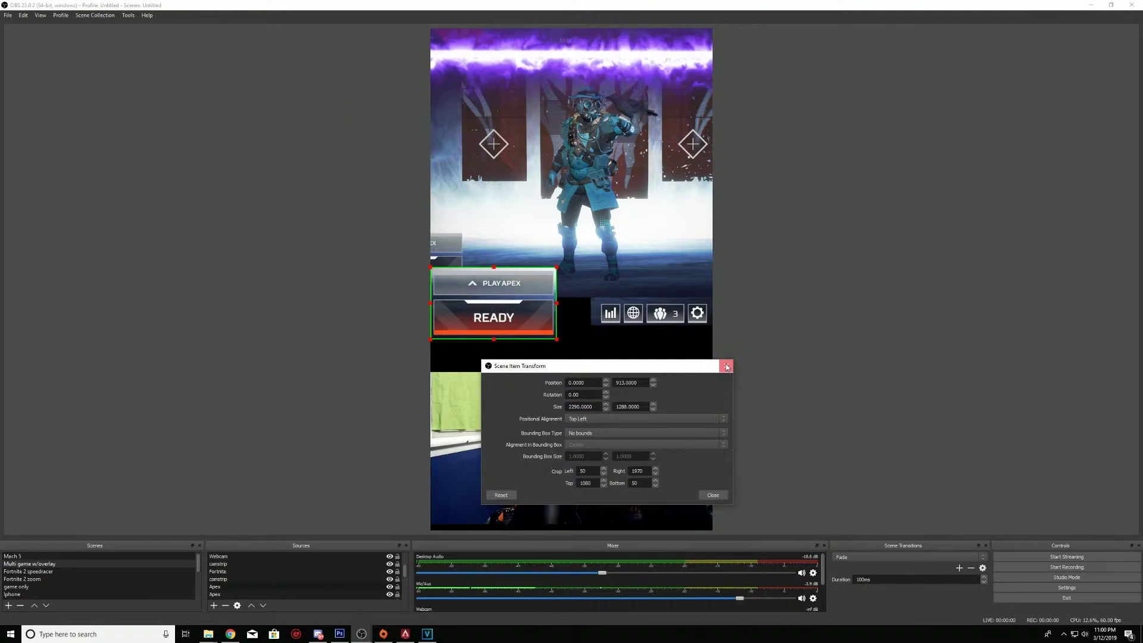
pyautogui.click(726, 367)
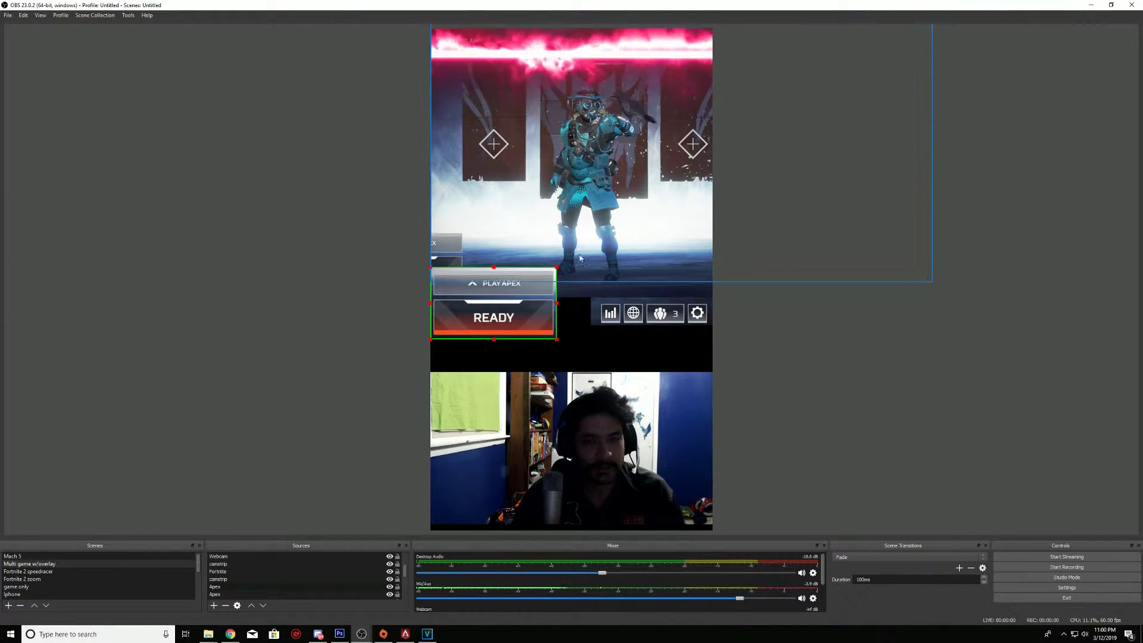
pyautogui.click(597, 50)
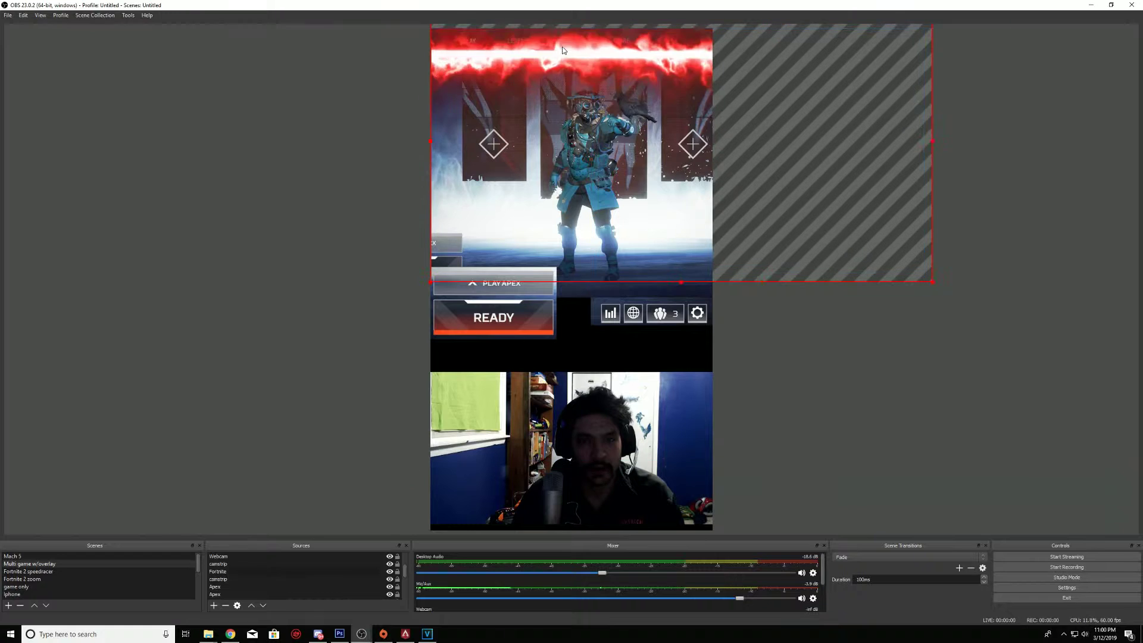
# Move one glowing strip up to the canvas's top edge and place the other across the gap just above the webcam.
pyautogui.moveTo(563, 48); pyautogui.dragTo(559, 3)
pyautogui.click(564, 54)
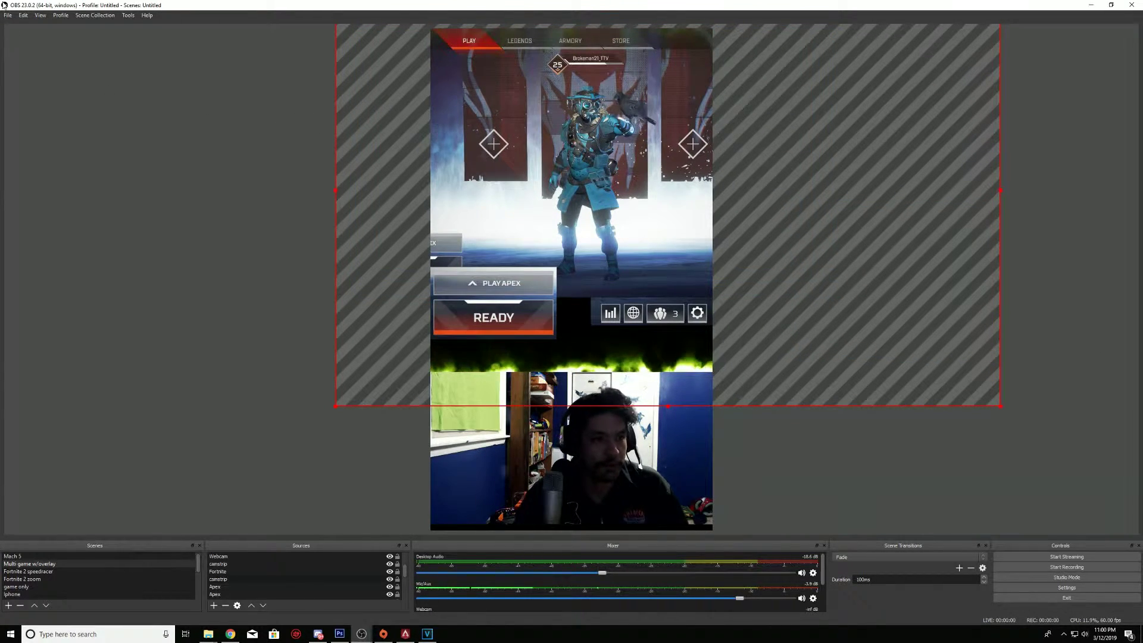
pyautogui.click(1087, 384)
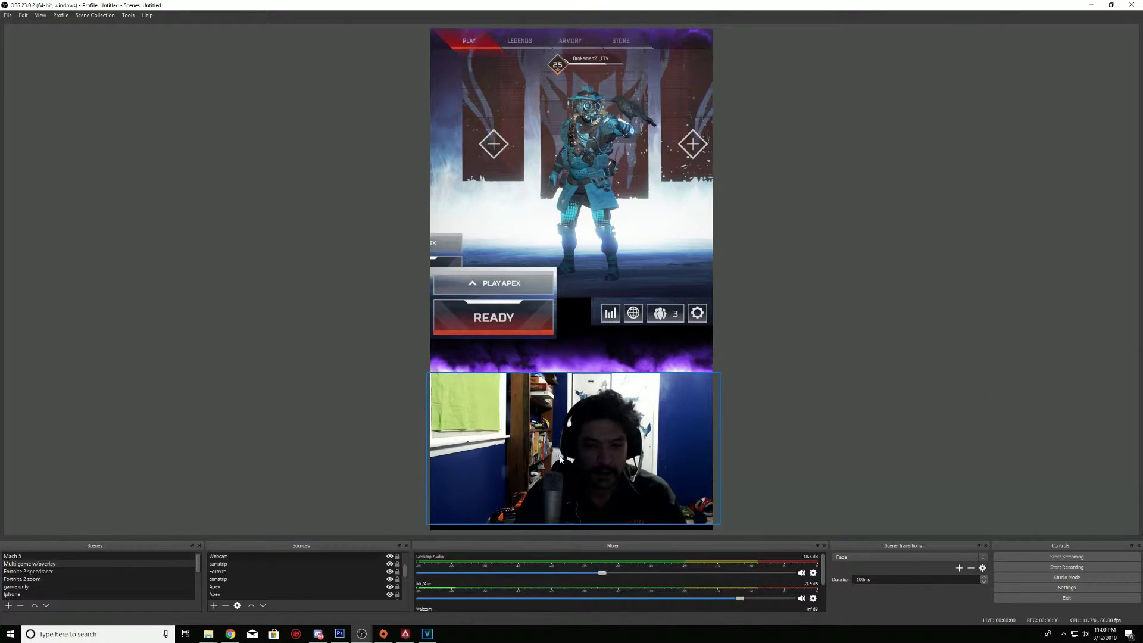
# Move the webcam down to the canvas's bottom edge and align its right side with the canvas's right edge.
pyautogui.moveTo(559, 459); pyautogui.dragTo(564, 462)
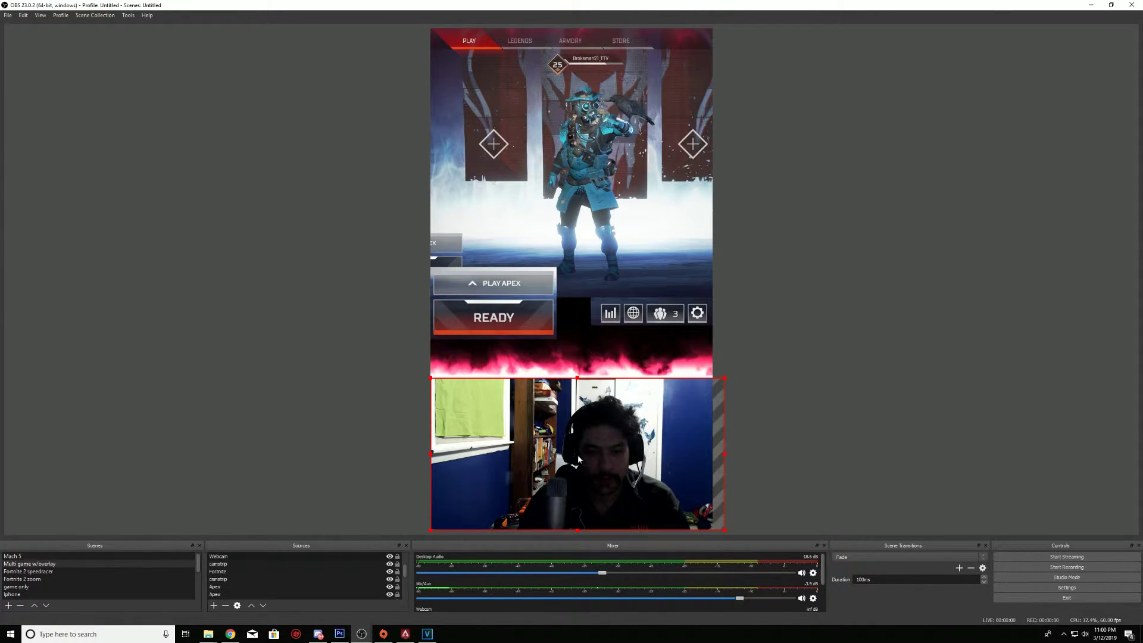
pyautogui.moveTo(652, 440)
pyautogui.mouseDown()
pyautogui.moveTo(548, 436)
pyautogui.moveTo(658, 427)
pyautogui.moveTo(642, 443)
pyautogui.mouseUp()
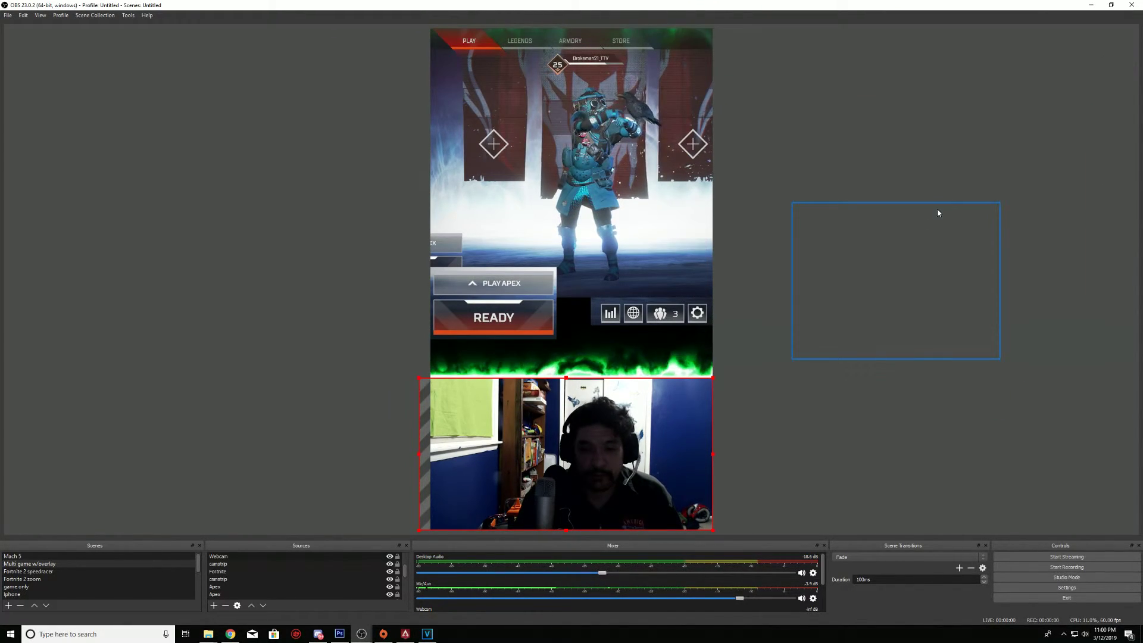
pyautogui.click(421, 380)
pyautogui.click(1003, 439)
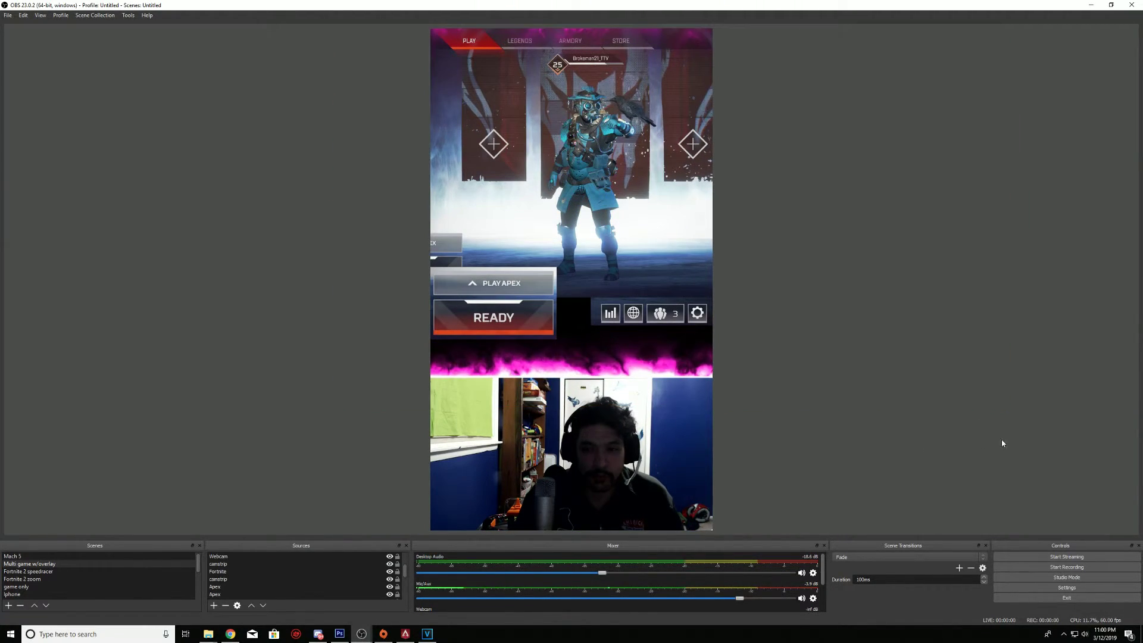
# Shift the upper glowing strip left and slightly up along the canvas's top edge, leaving no source selected.
pyautogui.click(1054, 307)
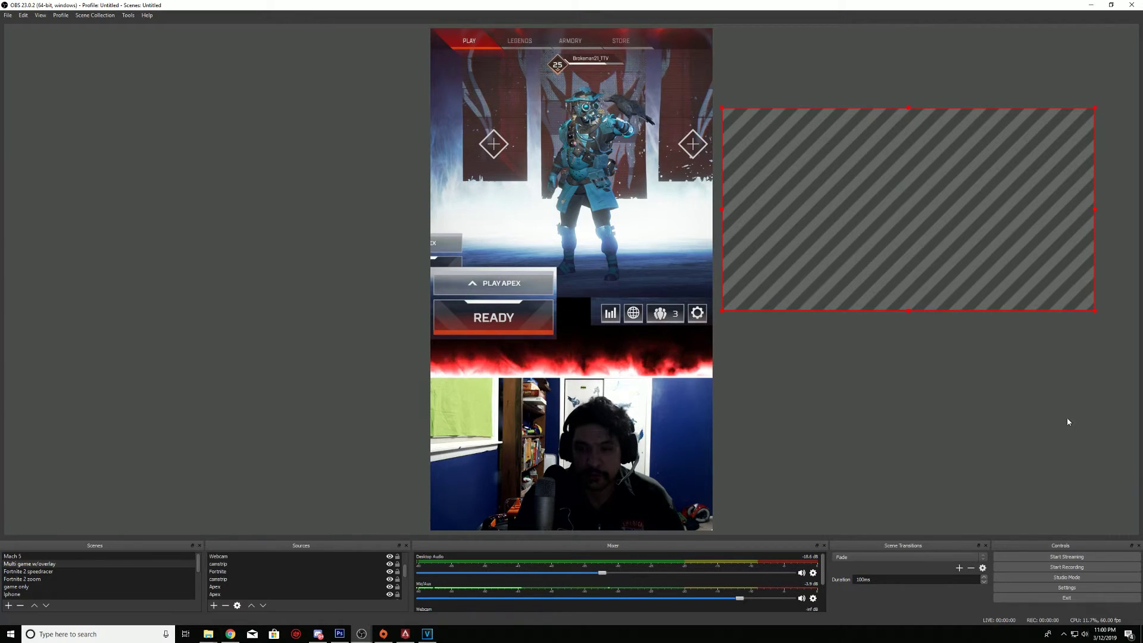
pyautogui.click(1066, 416)
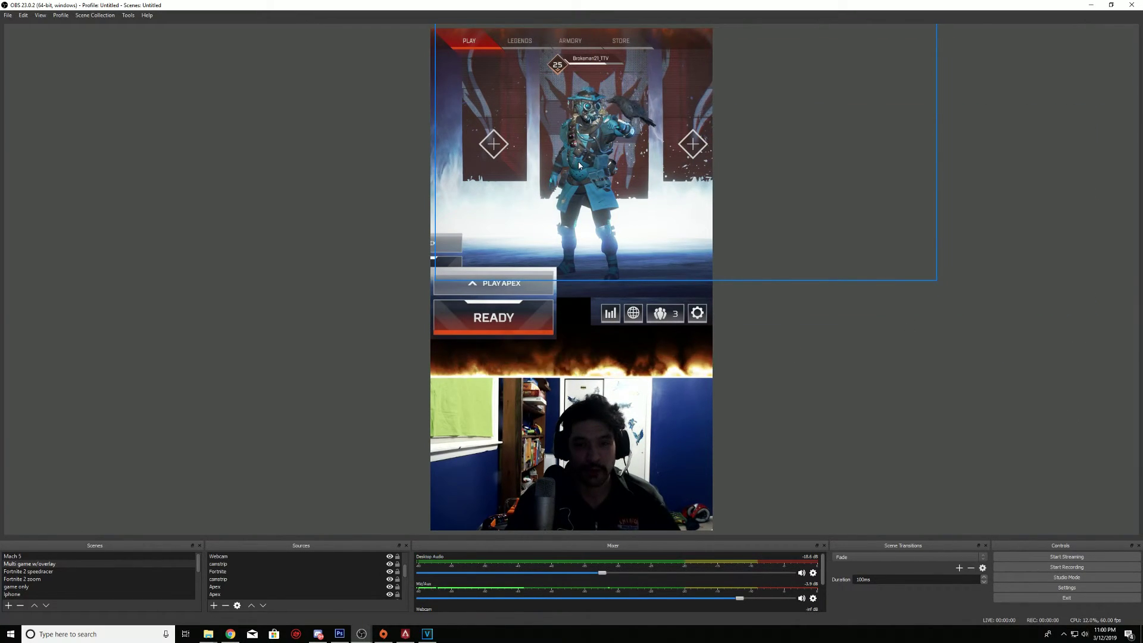
pyautogui.moveTo(577, 162); pyautogui.dragTo(535, 153)
pyautogui.click(1049, 253)
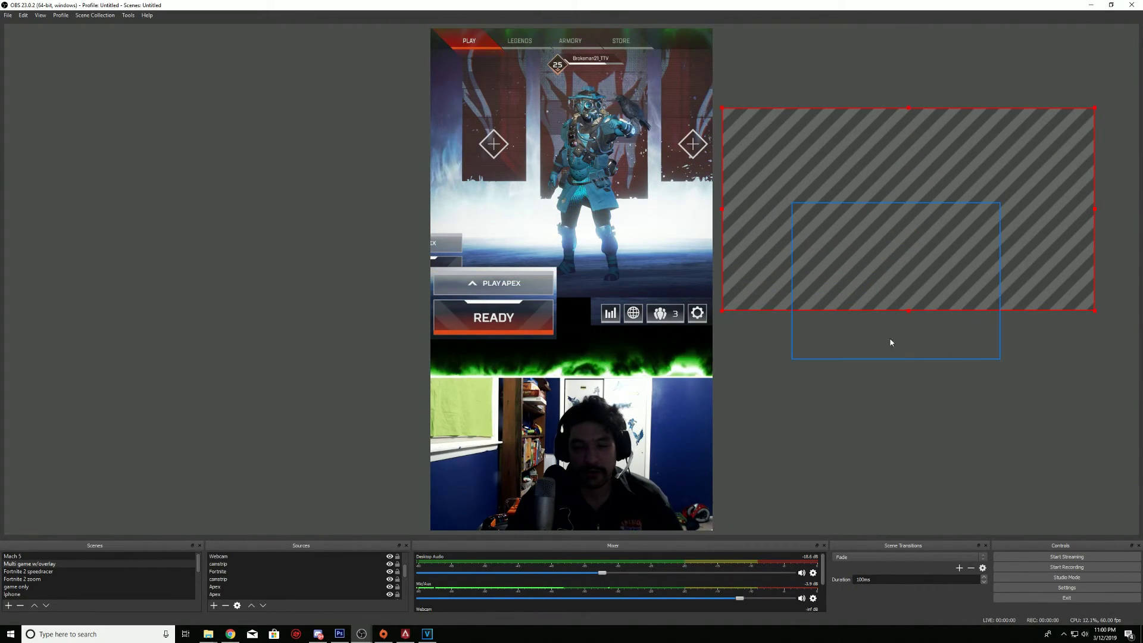
pyautogui.click(295, 189)
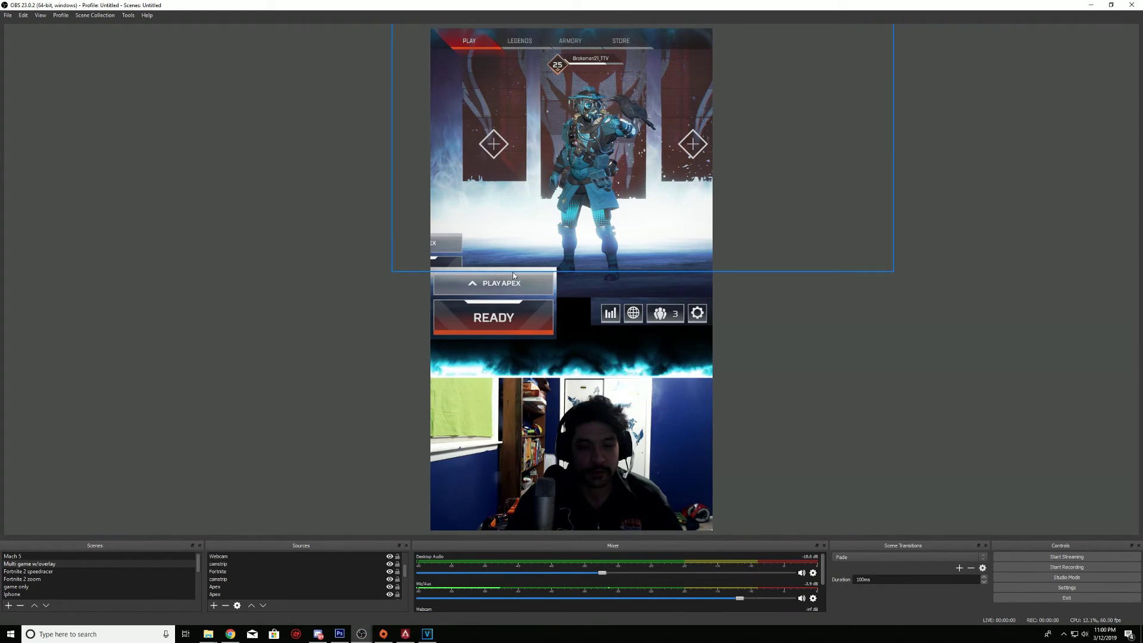